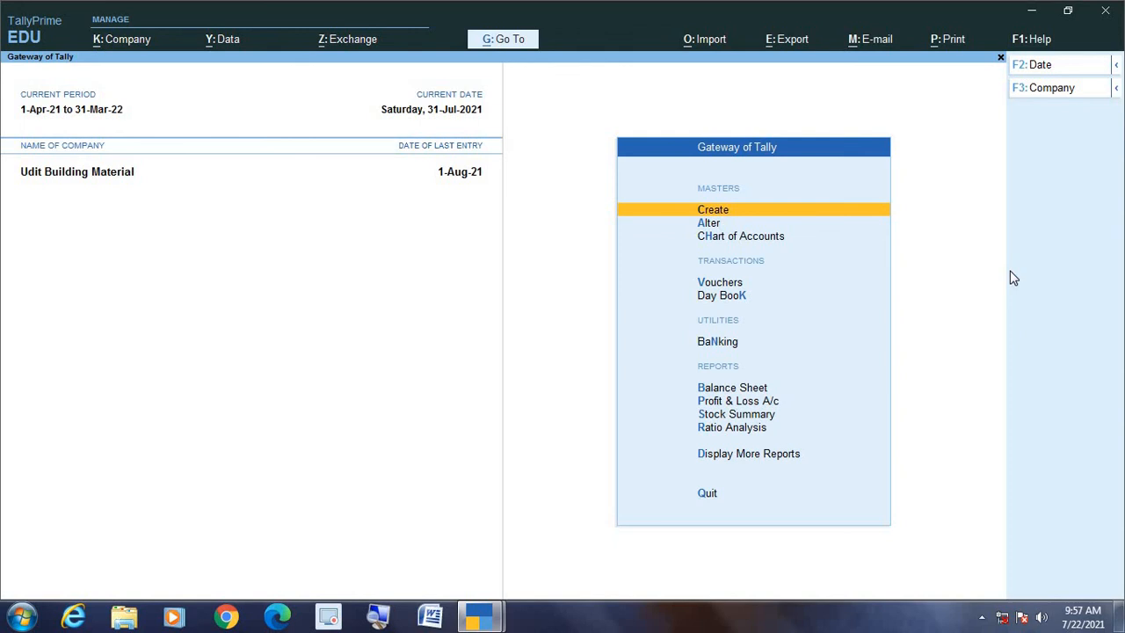
Step: Open voucher entry and switch the voucher type to Credit Note
{"action": "key", "text": "Down"}
{"action": "key", "text": "Down"}
{"action": "key", "text": "Down"}
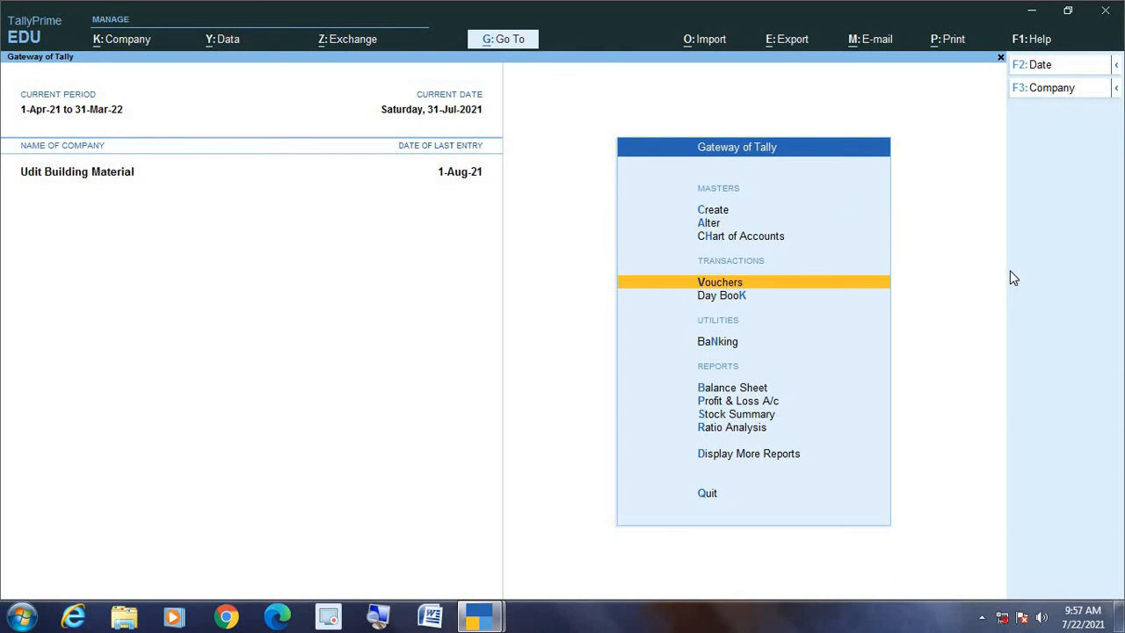
{"action": "key", "text": "Return"}
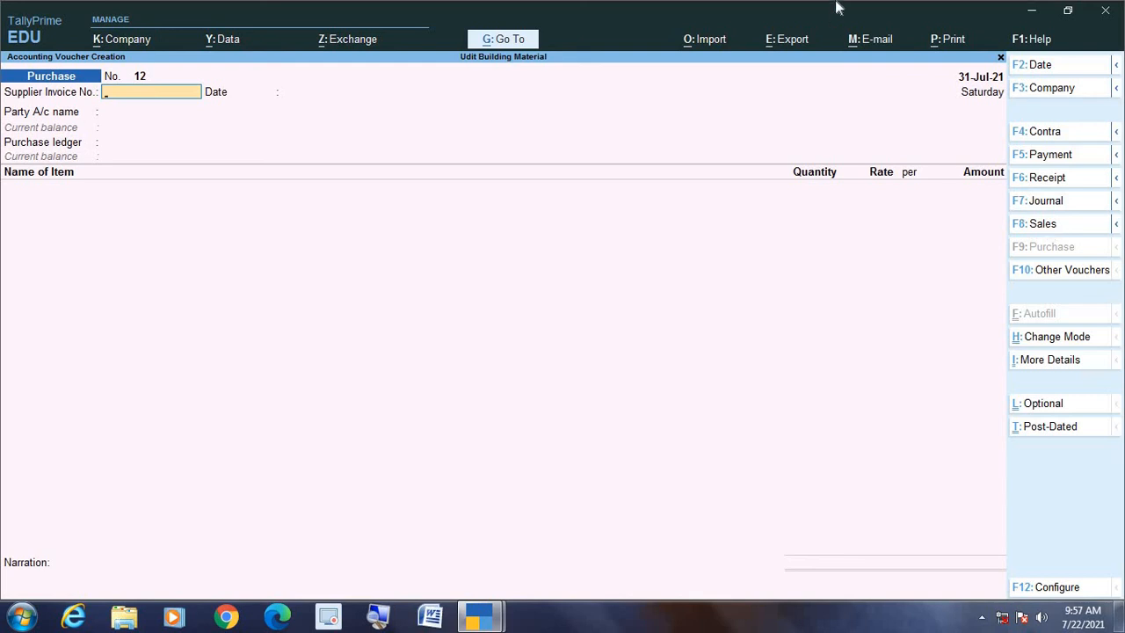
{"action": "key", "text": "ctrl"}
{"action": "key", "text": "alt+F6"}
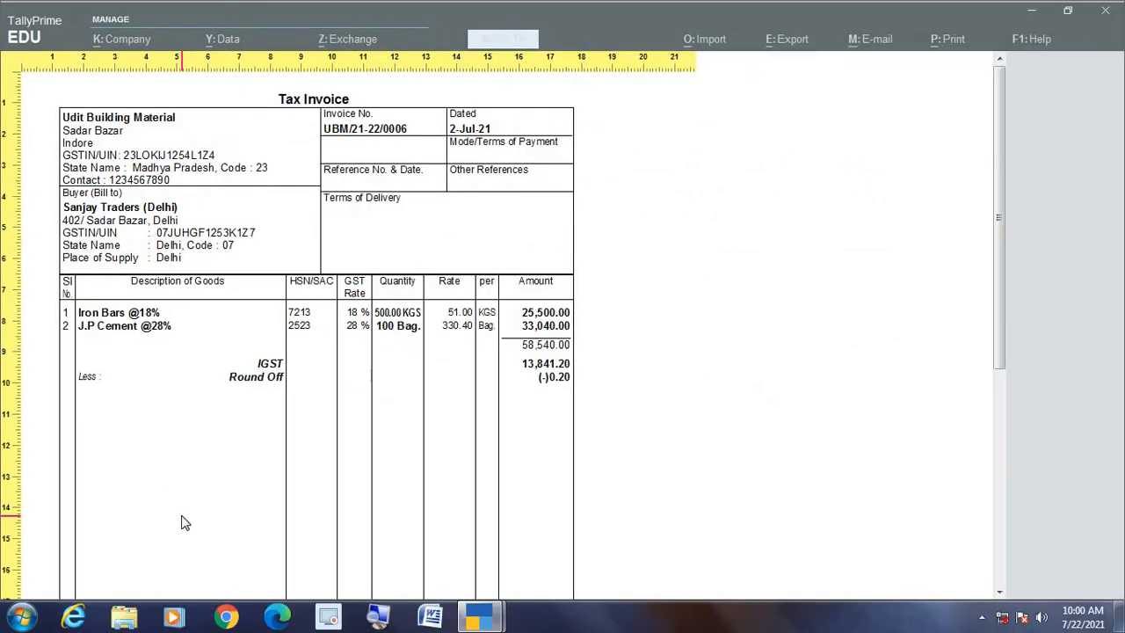
{"action": "left_click", "coordinate": [1036, 14]}
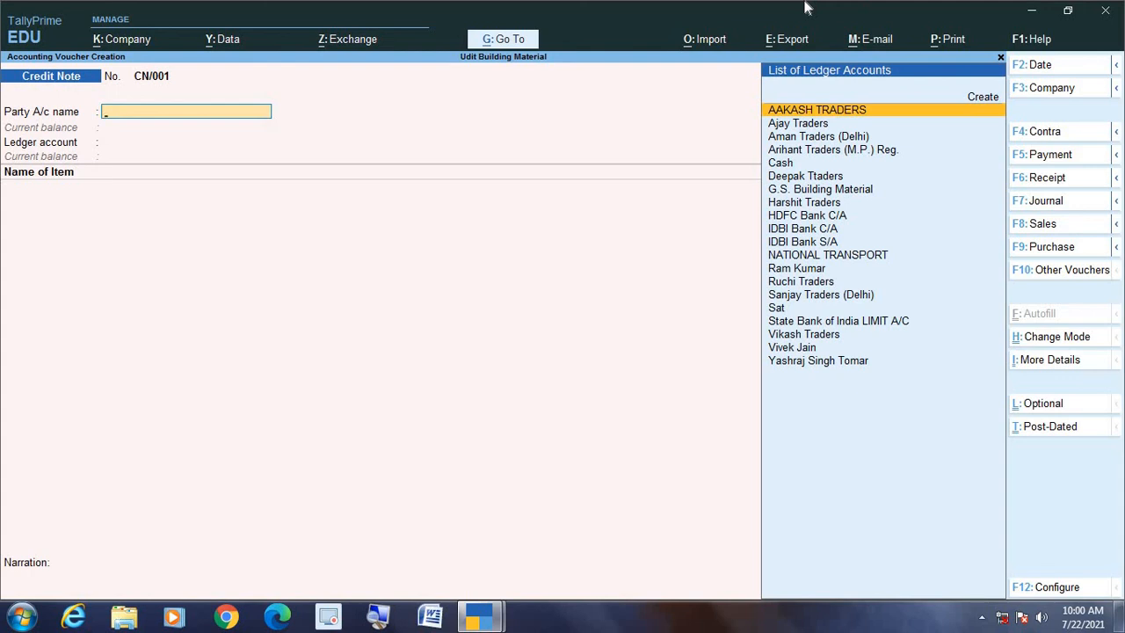
Step: Date the credit note 2-8-2021 and set its party account to Sanjay Traders (Delhi)
{"action": "key", "text": "F2"}
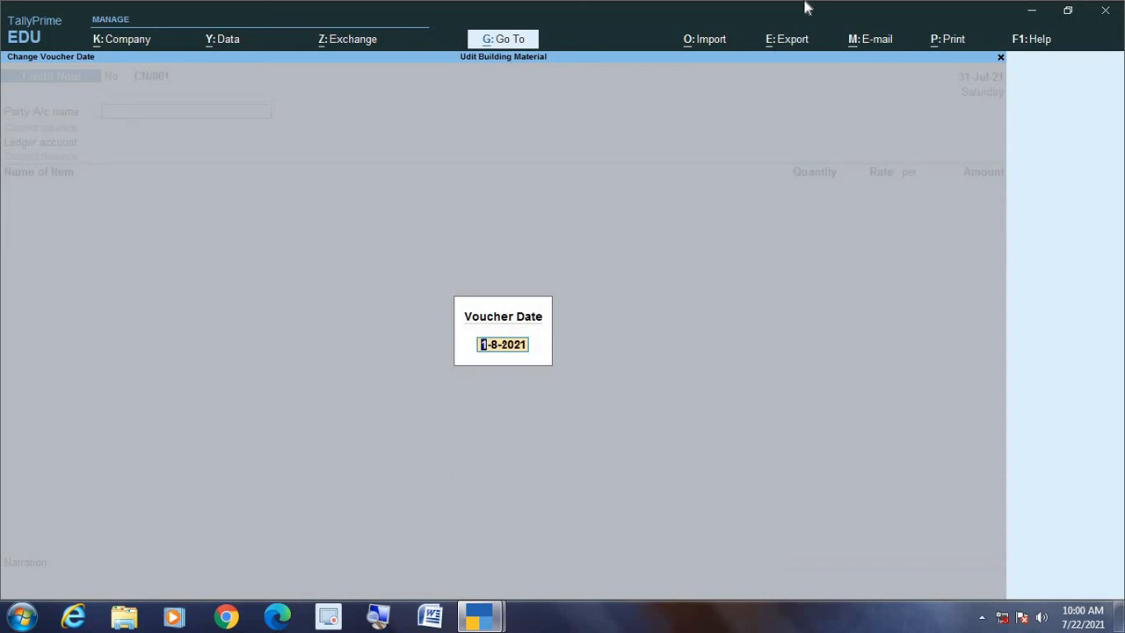
{"action": "type", "text": "2 8 2021"}
{"action": "key", "text": "Return"}
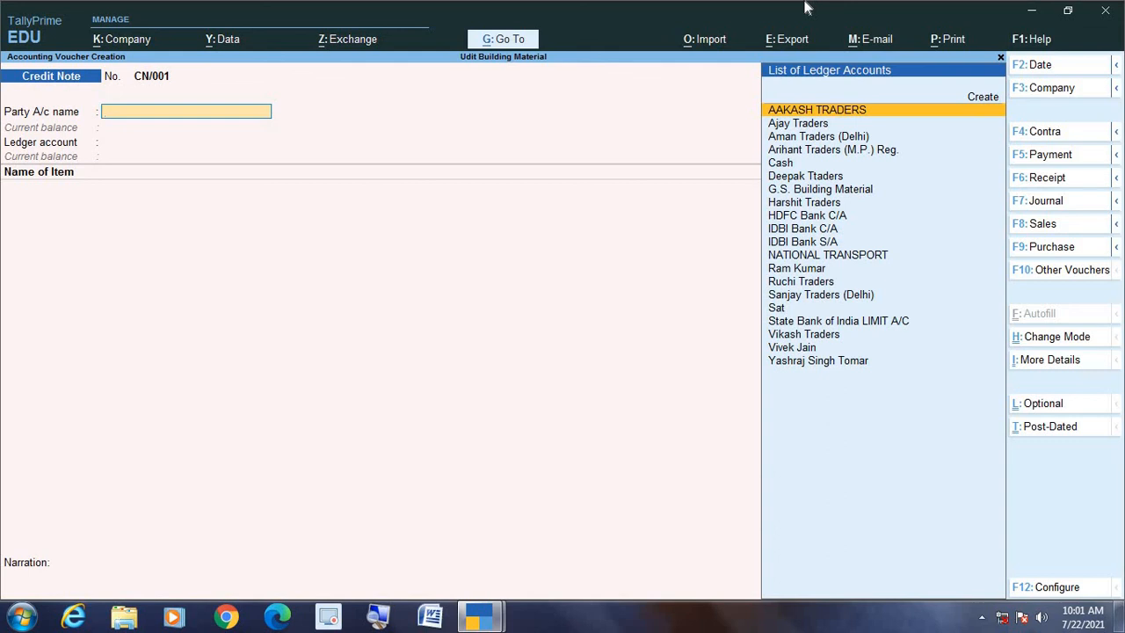
{"action": "type", "text": "SANJ"}
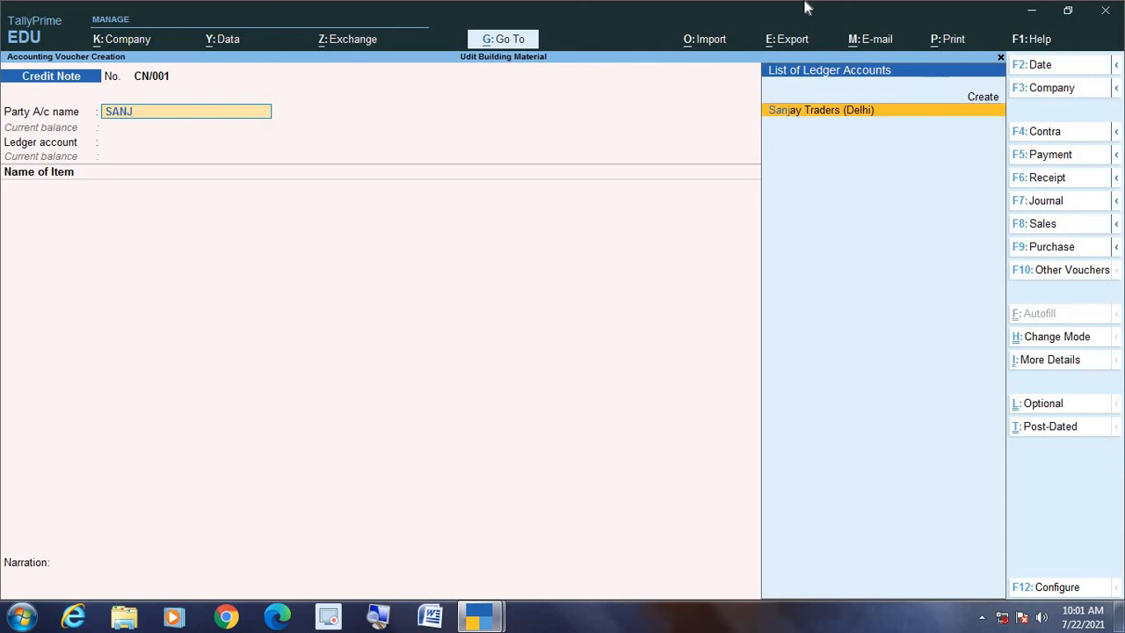
{"action": "key", "text": "Return"}
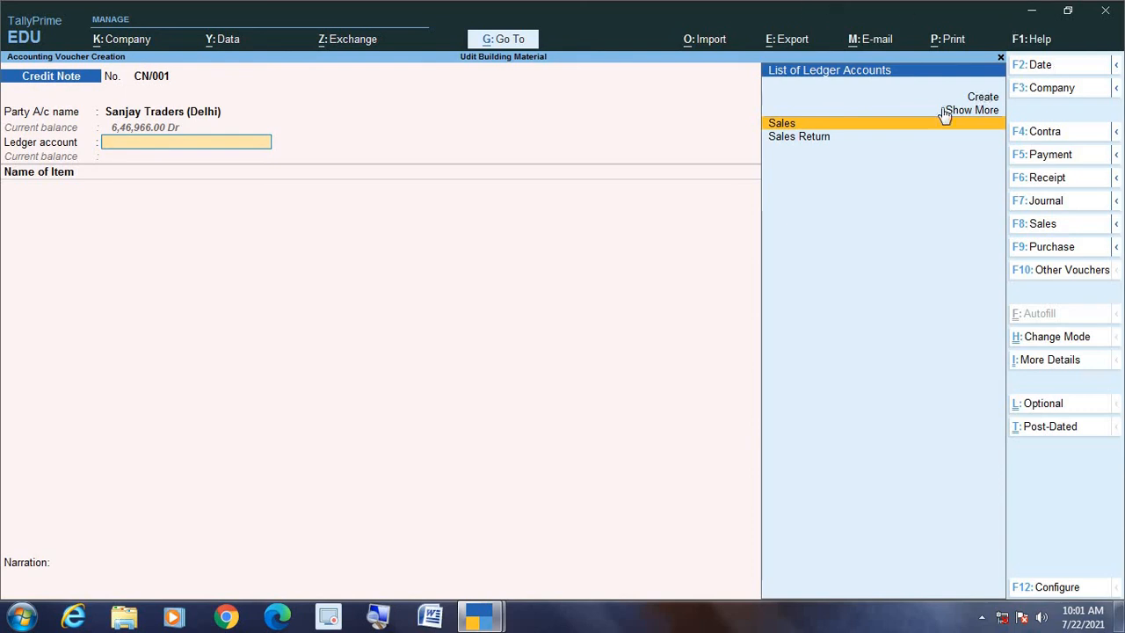
Step: Choose Sales Return as the credit note's ledger account
{"action": "key", "text": "Down"}
{"action": "key", "text": "Up"}
{"action": "key", "text": "Down"}
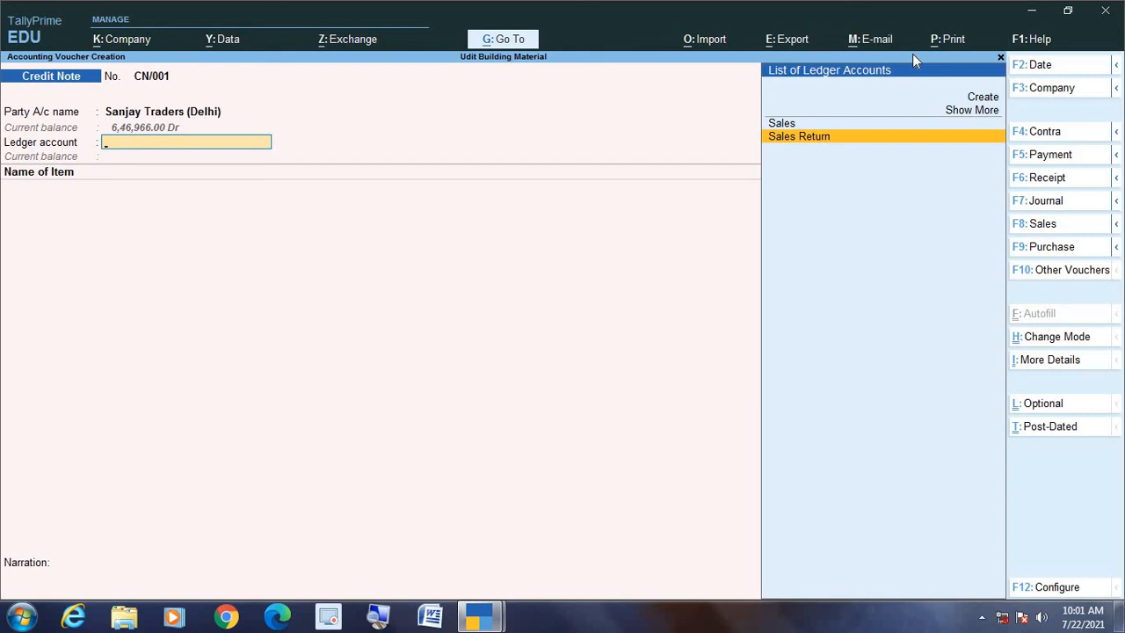
{"action": "key", "text": "Return"}
Step: Review the Sales Return ledger's settings, keeping Sales Accounts, GST applicable and Goods, with ledger type Not Applicable, and save it
{"action": "key", "text": "BackSpace"}
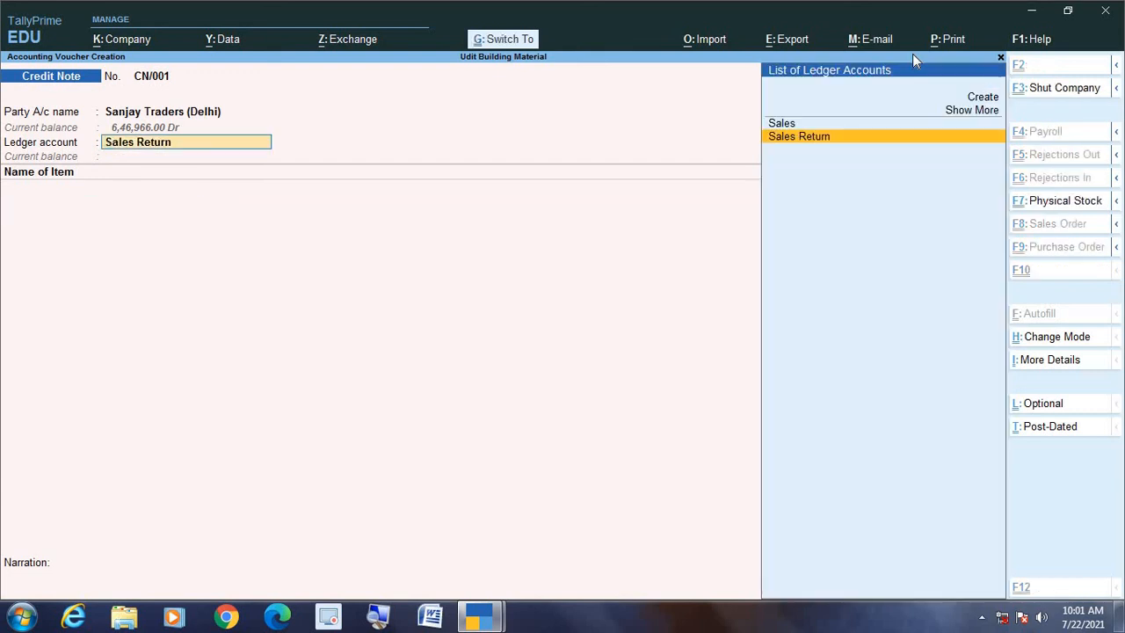
{"action": "key", "text": "ctrl+Return"}
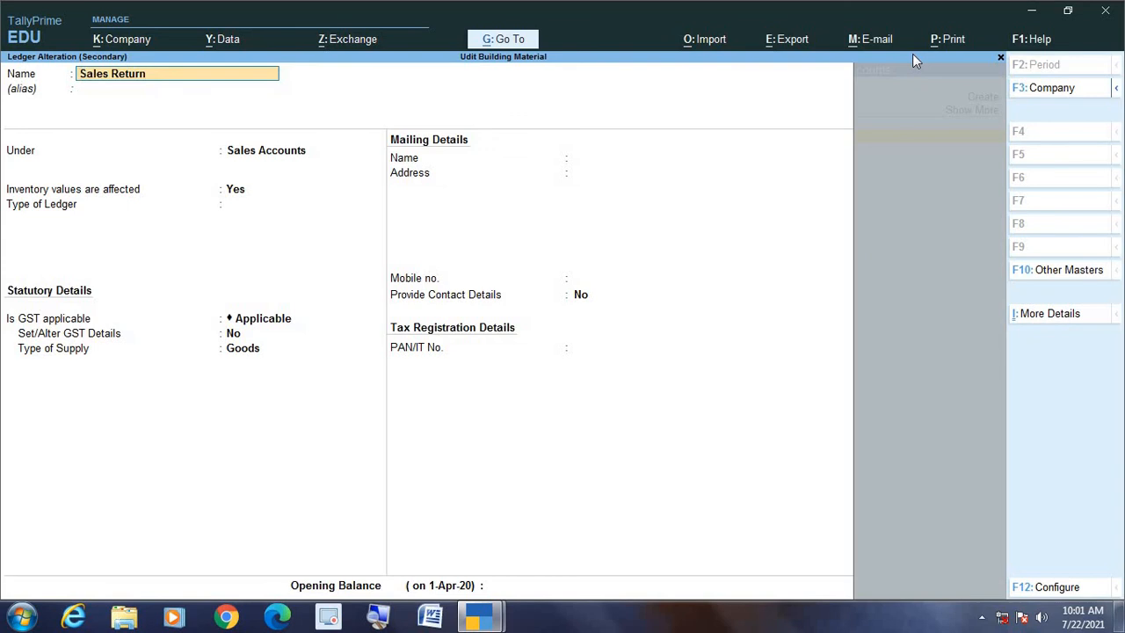
{"action": "key", "text": "Return"}
{"action": "key", "text": "Return"}
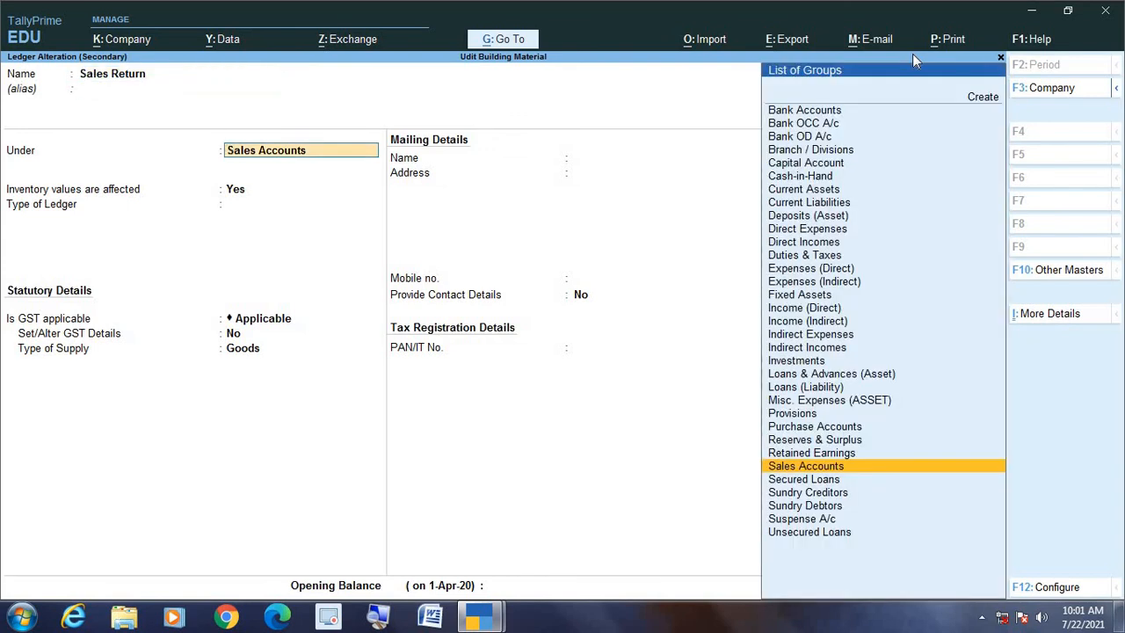
{"action": "key", "text": "Return"}
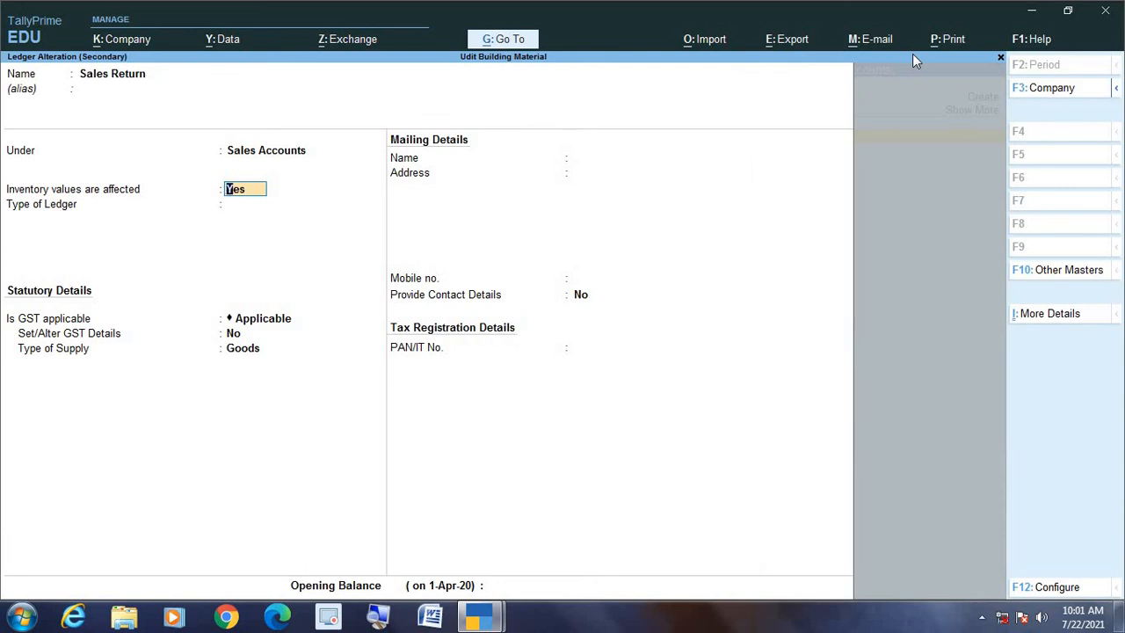
{"action": "key", "text": "Return"}
{"action": "key", "text": "Return"}
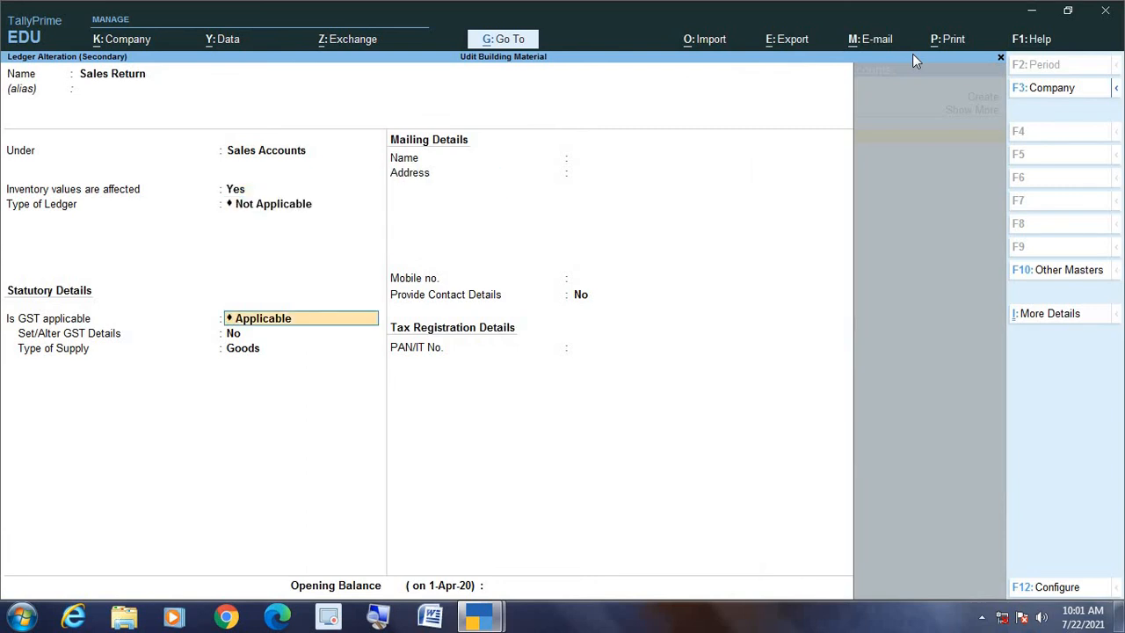
{"action": "key", "text": "Return"}
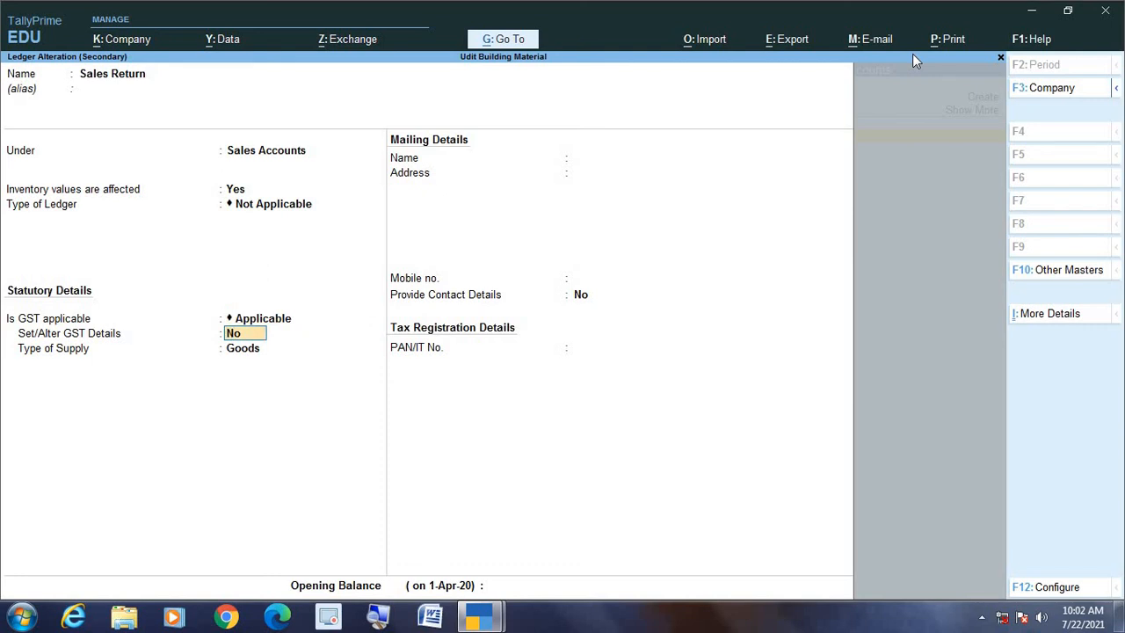
{"action": "key", "text": "Return"}
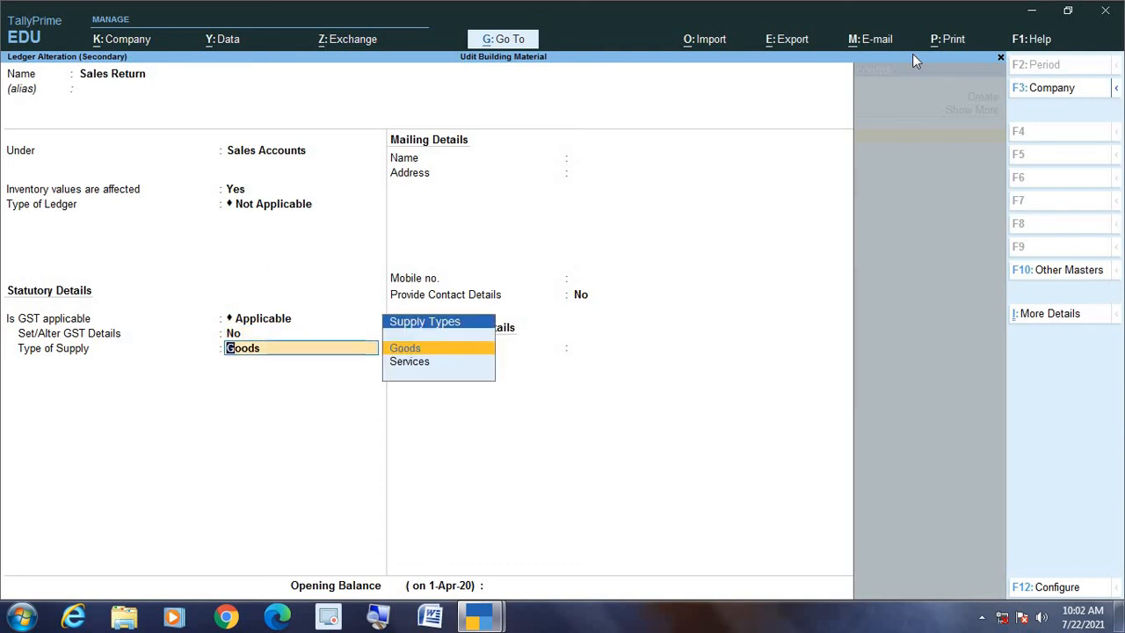
{"action": "key", "text": "Return"}
{"action": "key", "text": "Return"}
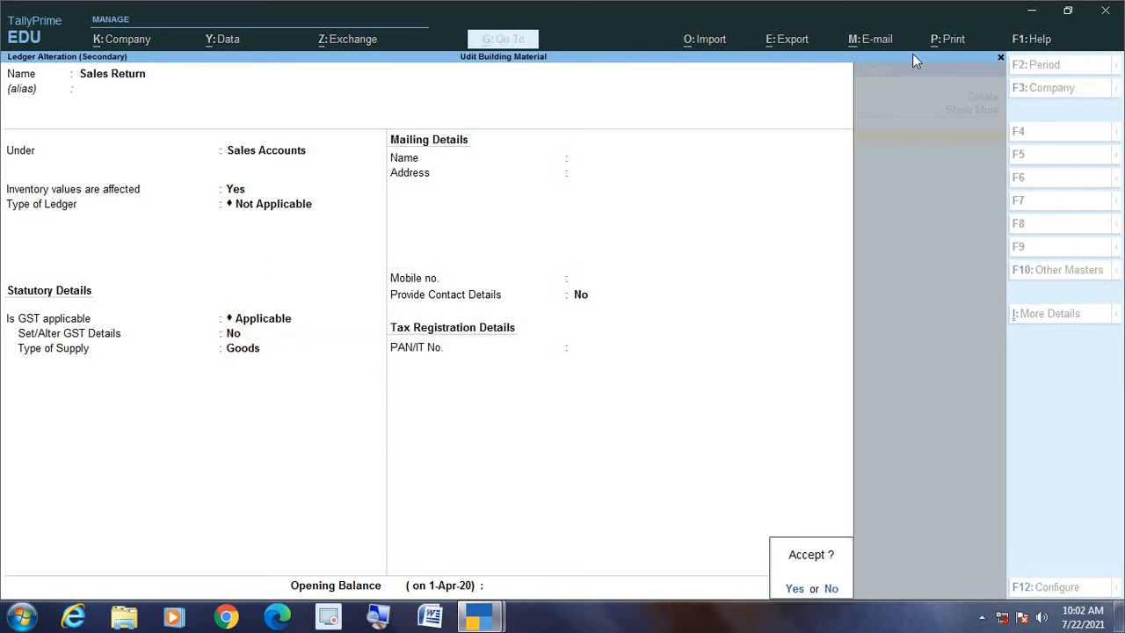
{"action": "key", "text": "Return"}
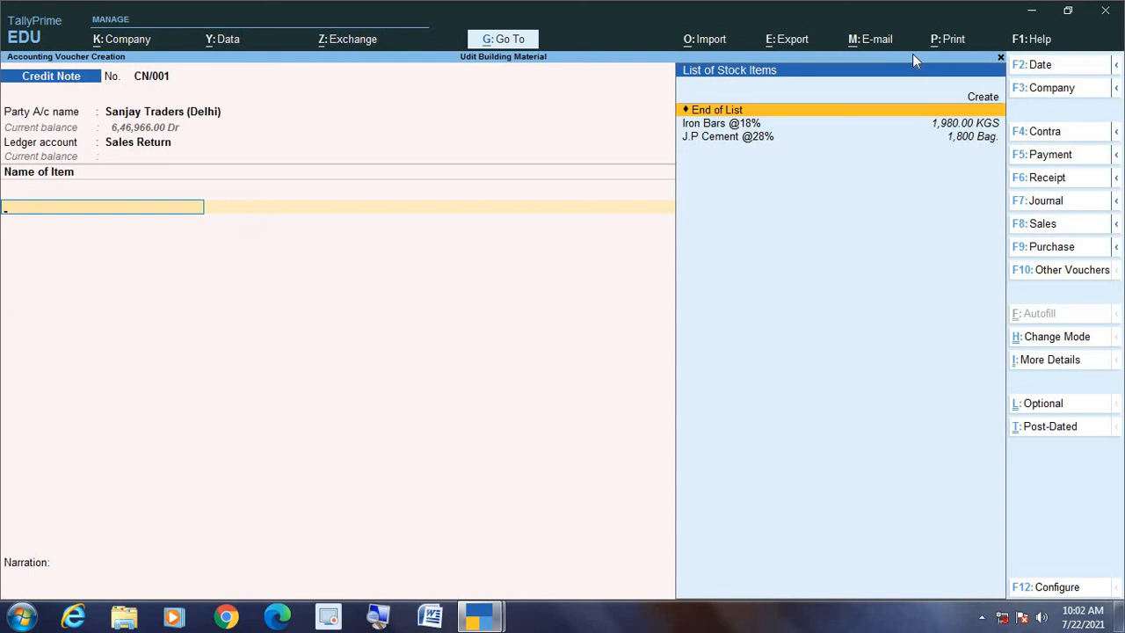
{"action": "key", "text": "Down"}
{"action": "key", "text": "Down"}
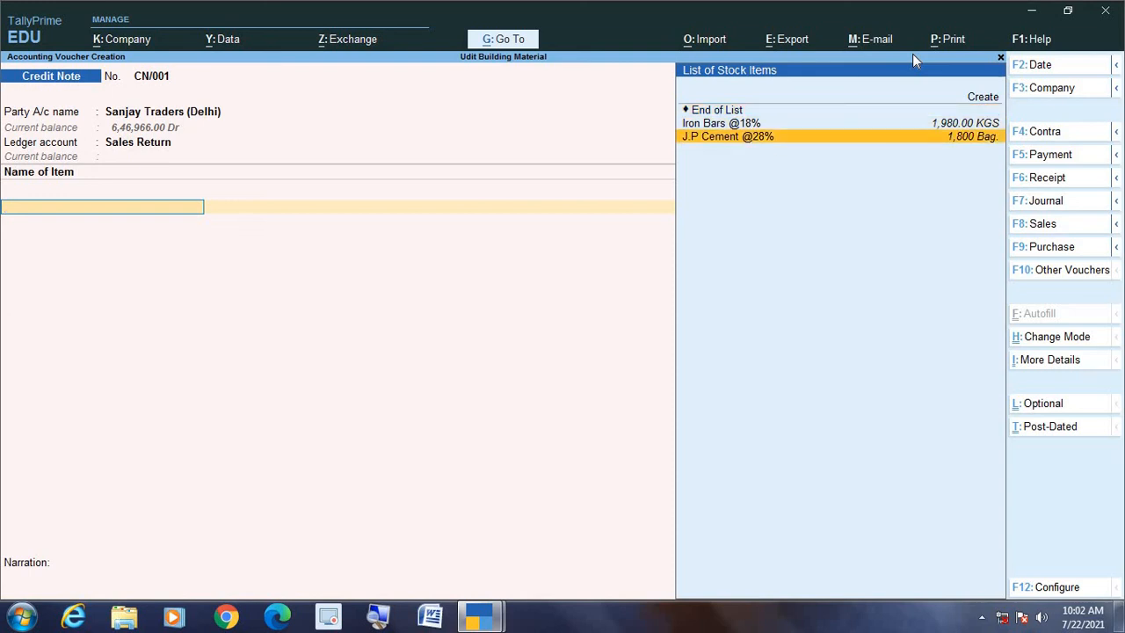
{"action": "key", "text": "Return"}
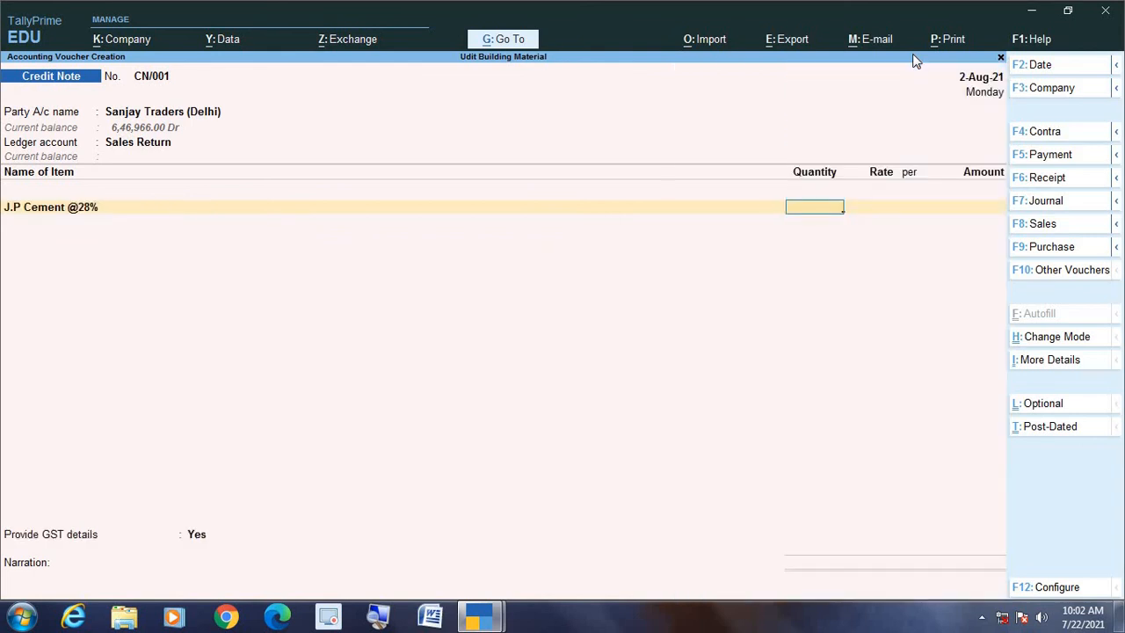
{"action": "key", "text": "alt+Tab"}
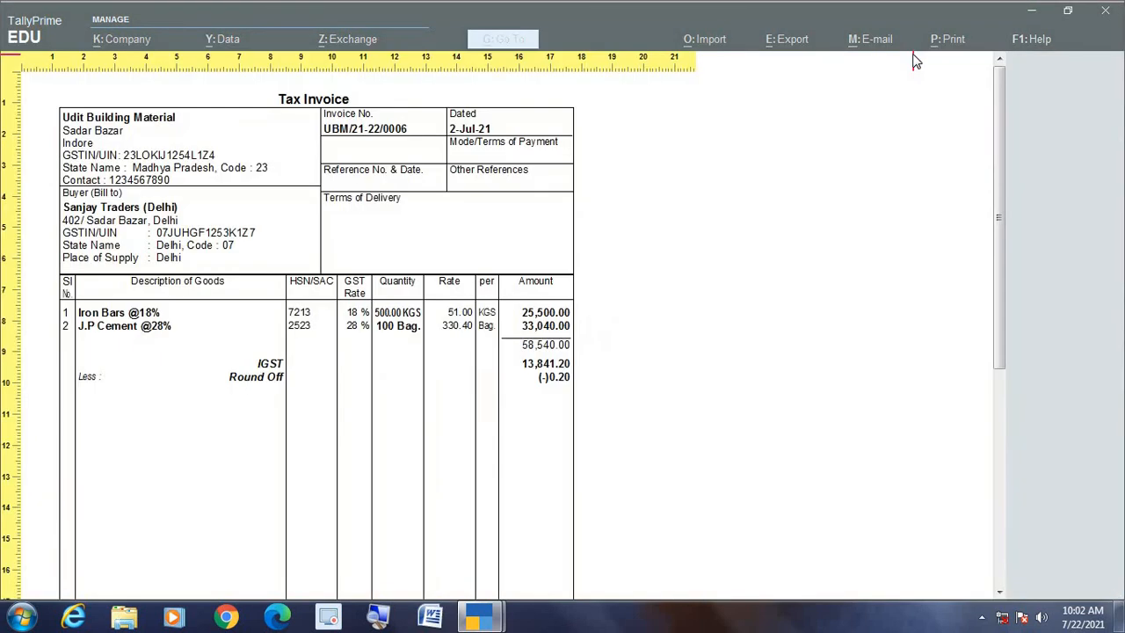
{"action": "scroll", "coordinate": [505, 343], "scroll_direction": "down", "scroll_amount": 4}
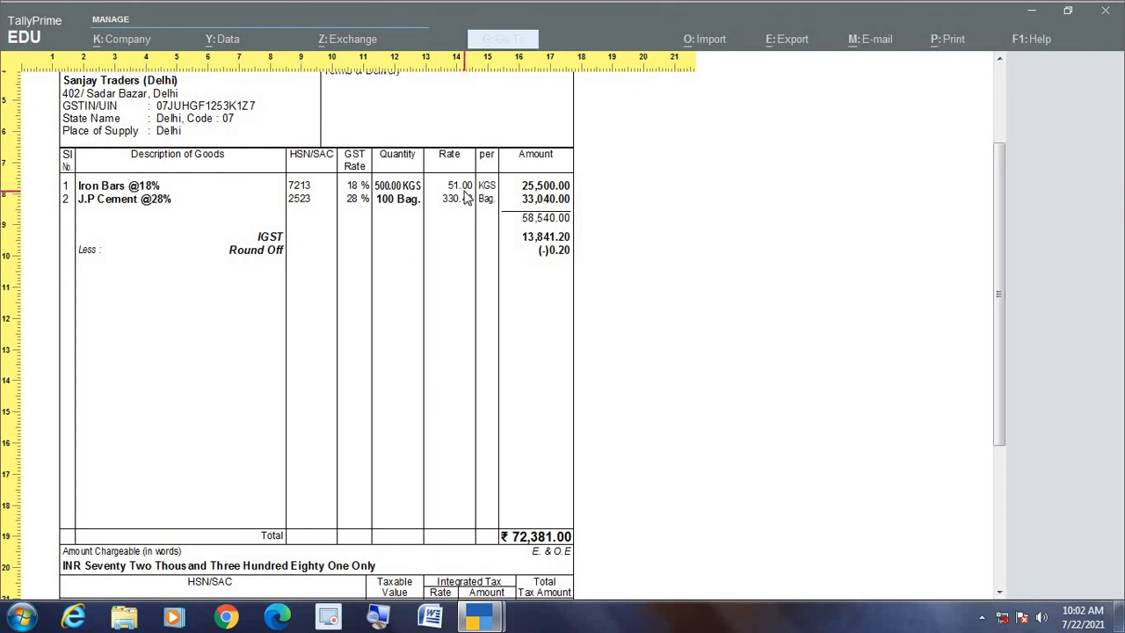
{"action": "key", "text": "Escape"}
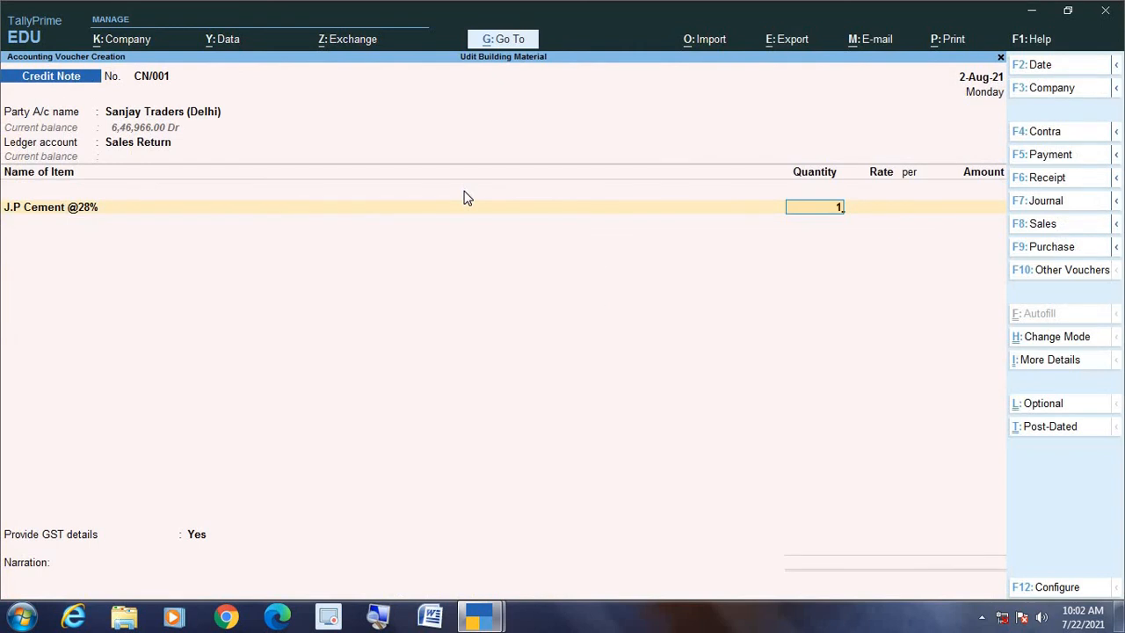
{"action": "type", "text": "00"}
{"action": "key", "text": "Return"}
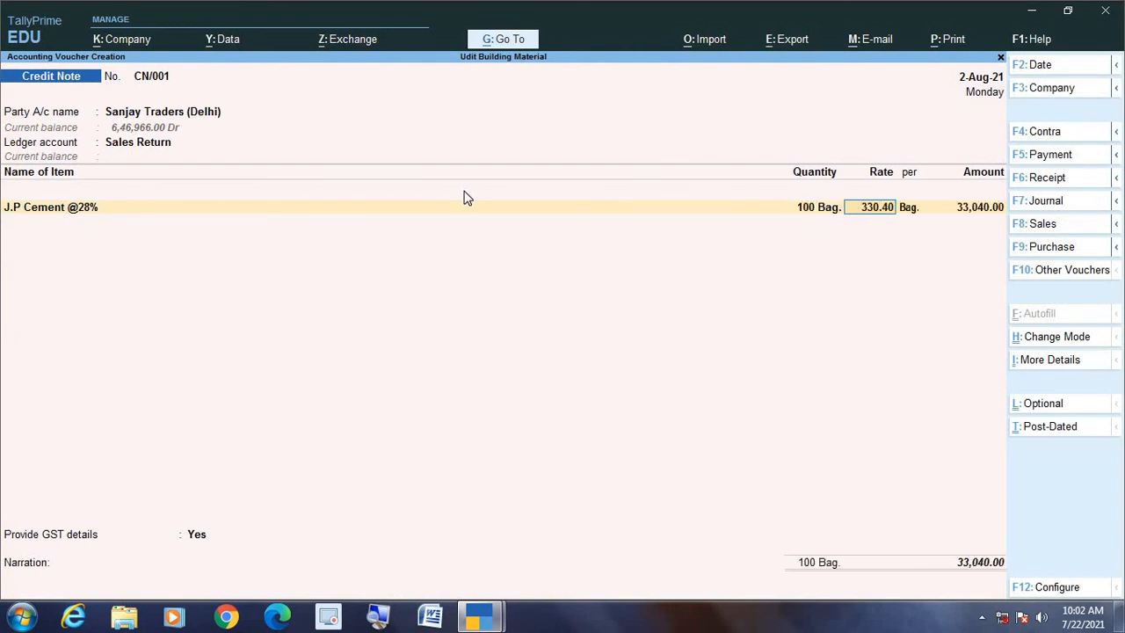
{"action": "key", "text": "Return"}
{"action": "key", "text": "Return"}
{"action": "key", "text": "Return"}
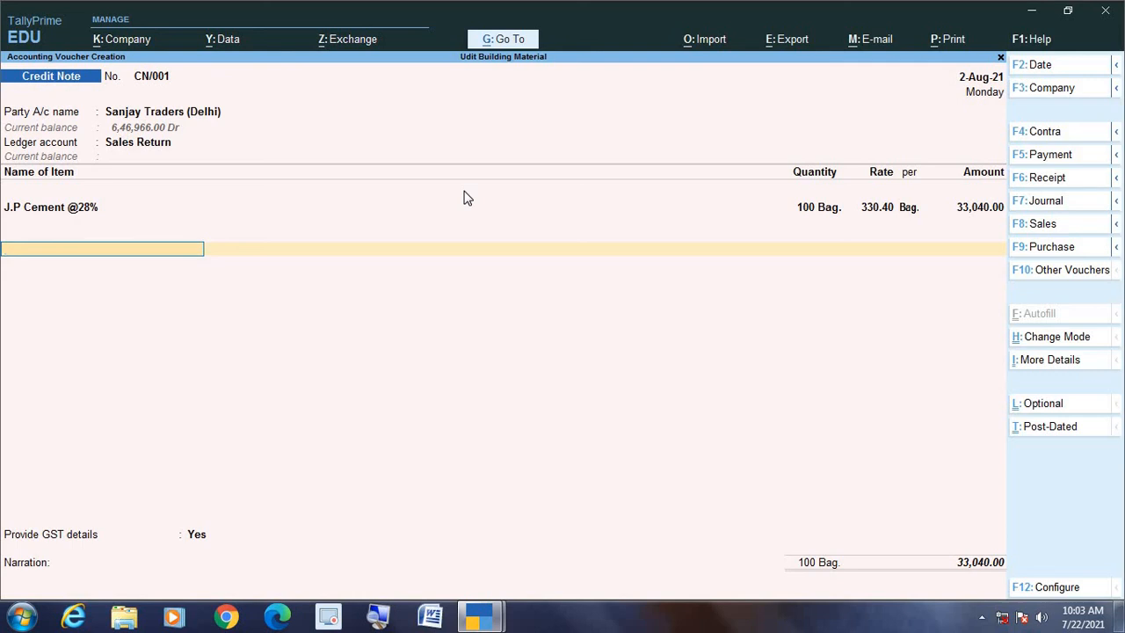
Step: Add the IGST ledger and a Round Off of -0.20 below the returned item
{"action": "type", "text": "IG"}
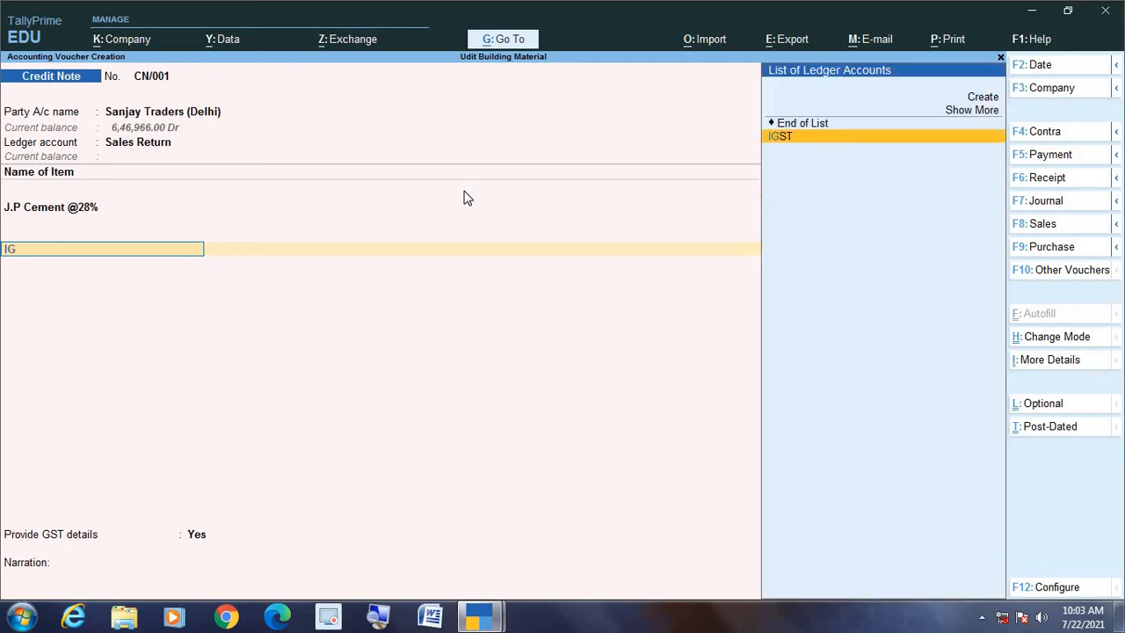
{"action": "key", "text": "Return"}
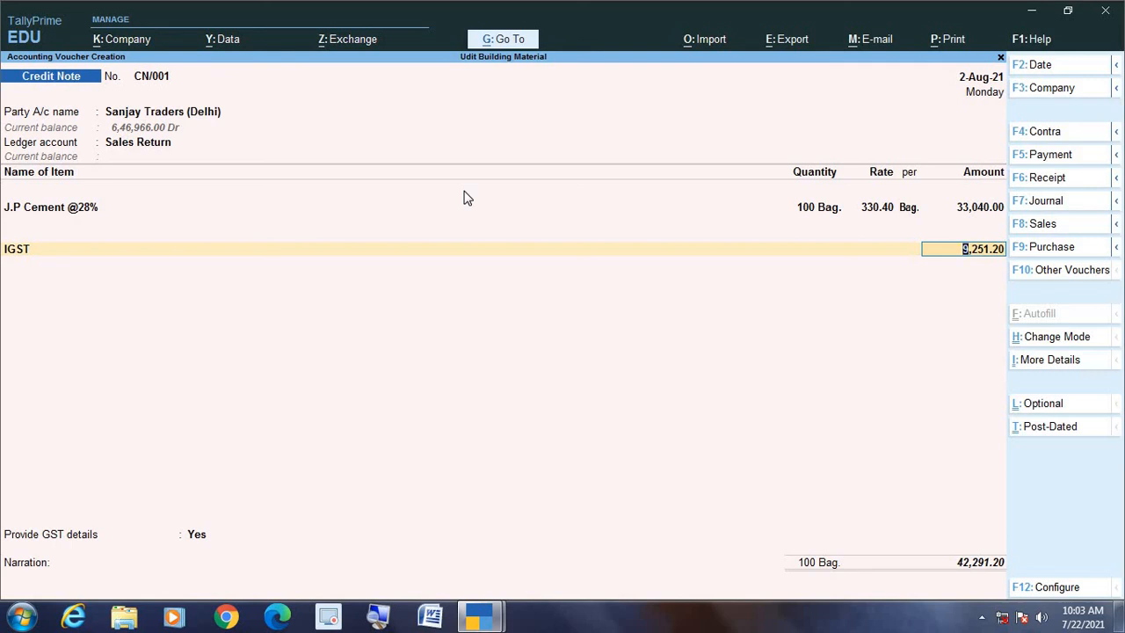
{"action": "key", "text": "Return"}
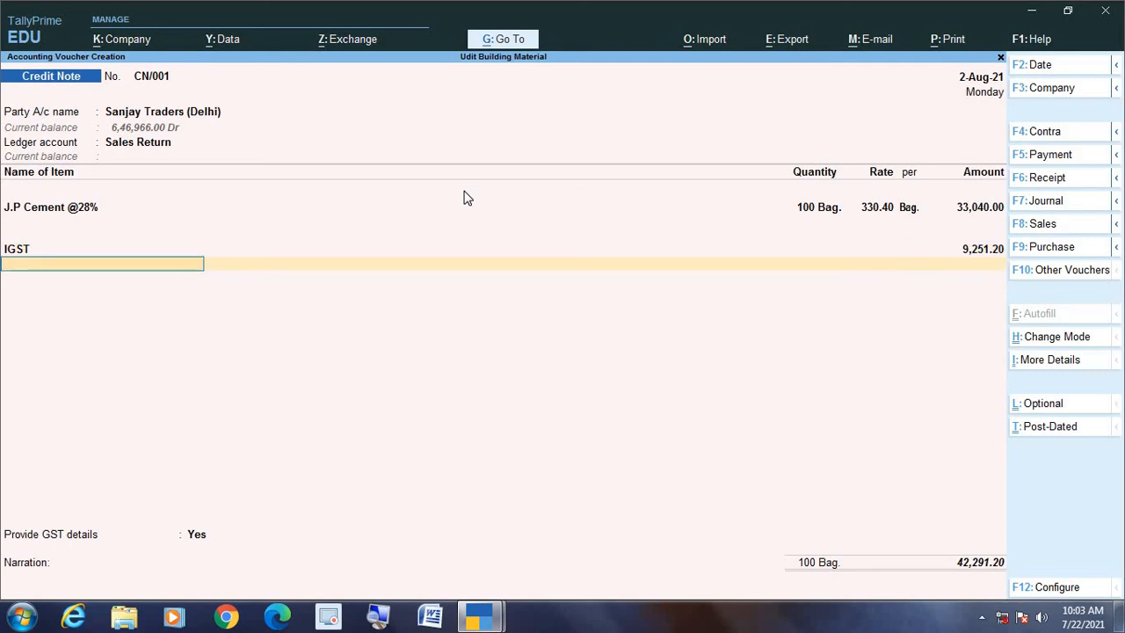
{"action": "type", "text": "RO"}
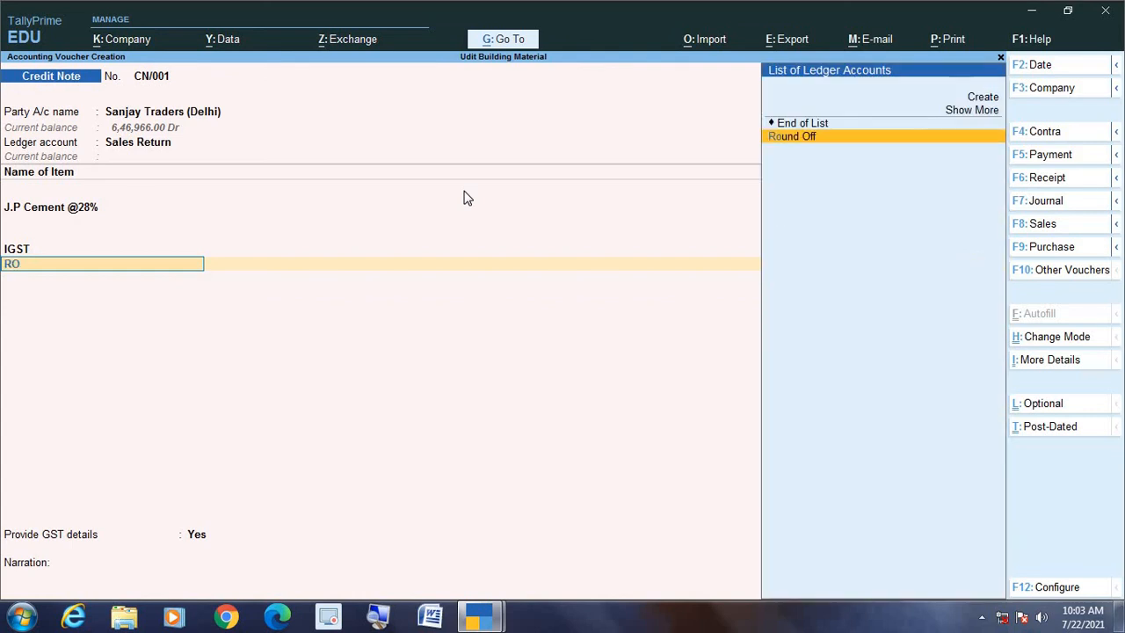
{"action": "key", "text": "Return"}
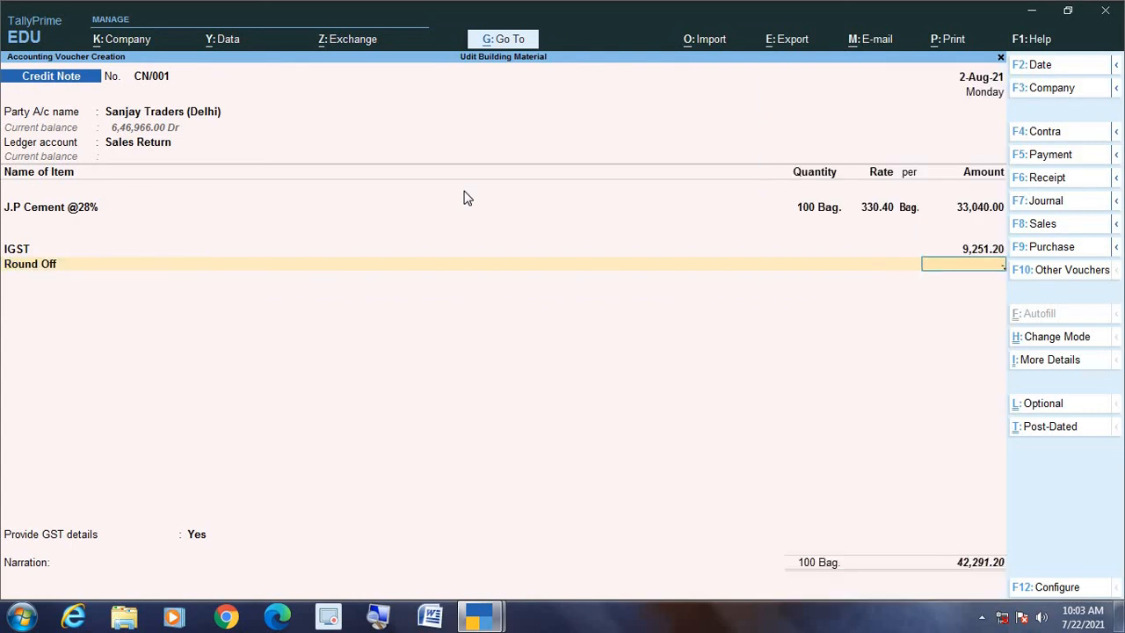
{"action": "key", "text": "Return"}
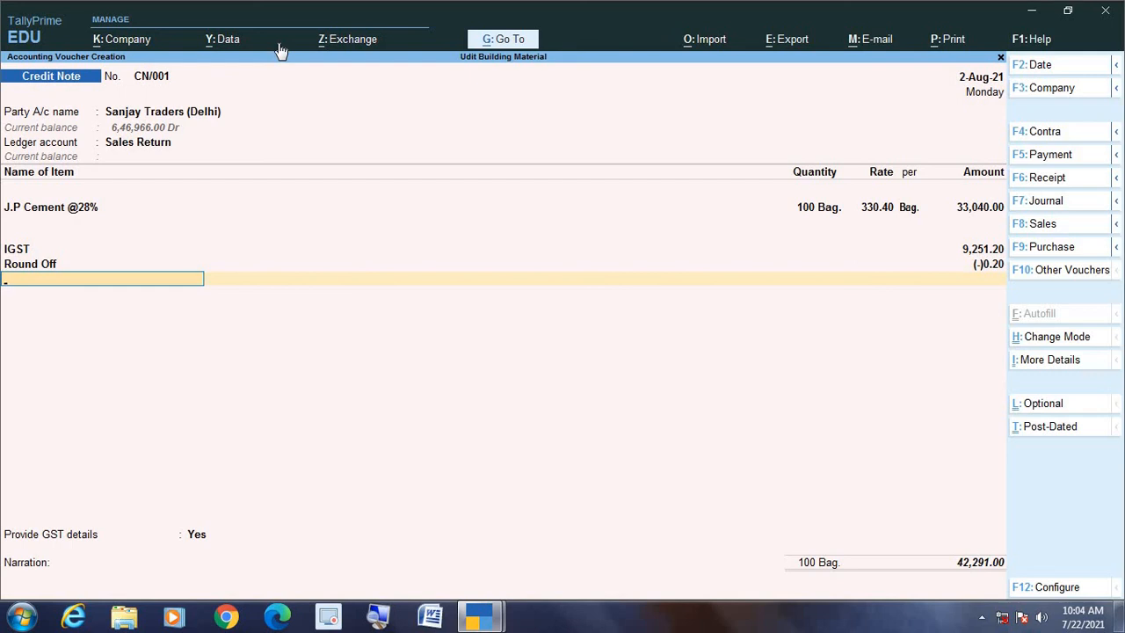
Step: Check the invoice number and date on the original tax invoice, and end the ledger lines to reach the GST details option
{"action": "key", "text": "alt+Tab"}
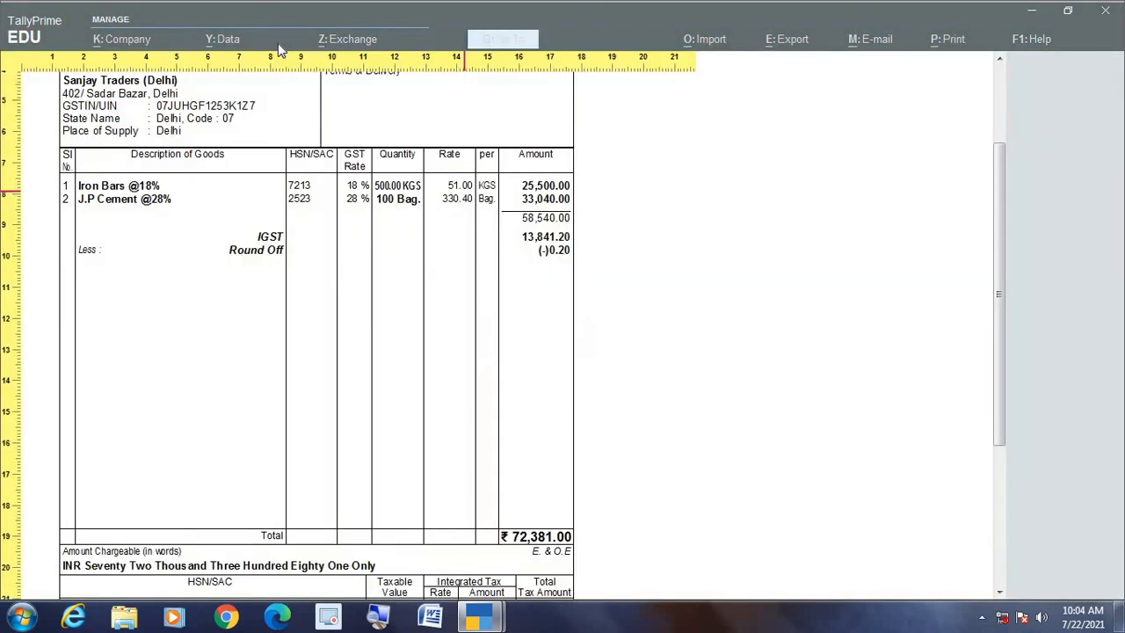
{"action": "scroll", "coordinate": [580, 369], "scroll_direction": "up", "scroll_amount": 5}
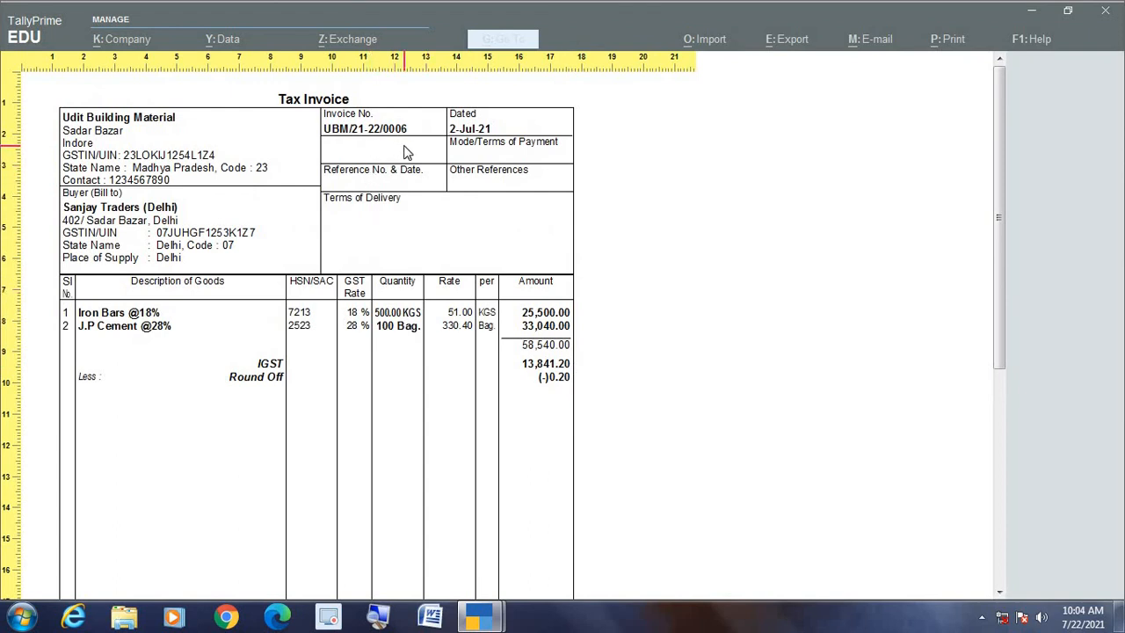
{"action": "key", "text": "Escape"}
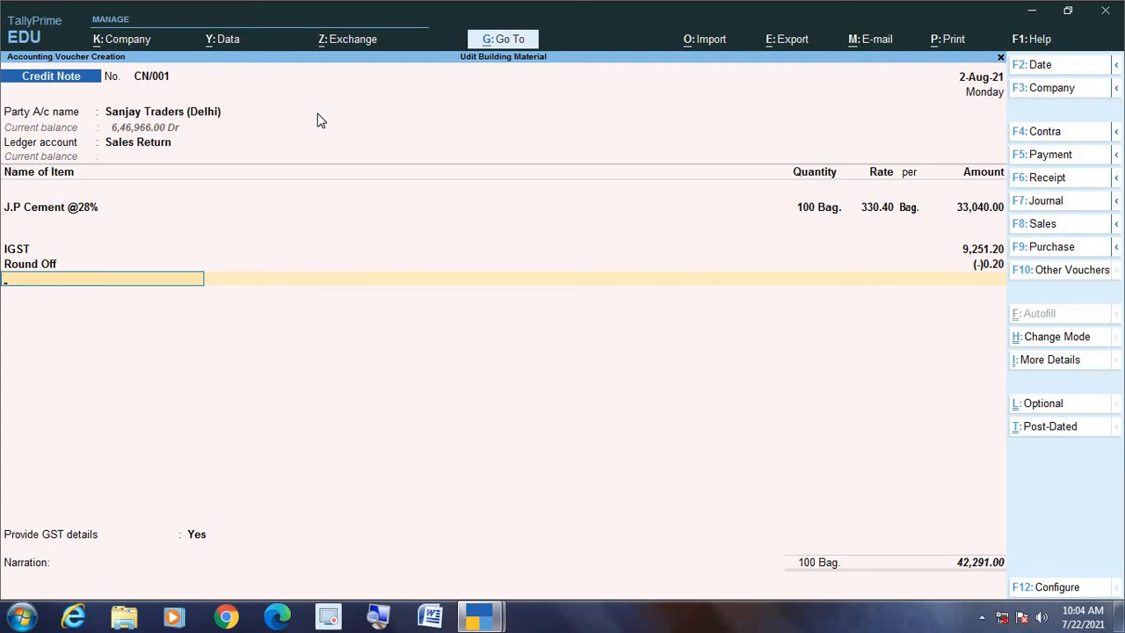
{"action": "key", "text": "Return"}
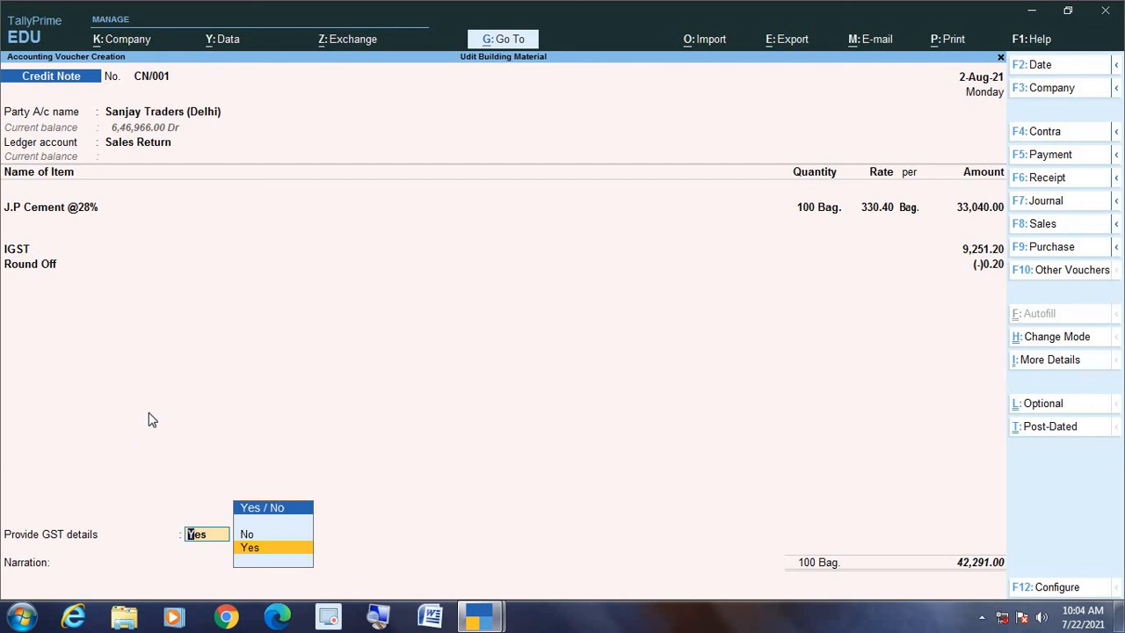
Step: Provide the GST details with reason 01-Sales Return and buyer's debit note number ST/0058 dated 1-8-2021
{"action": "key", "text": "Return"}
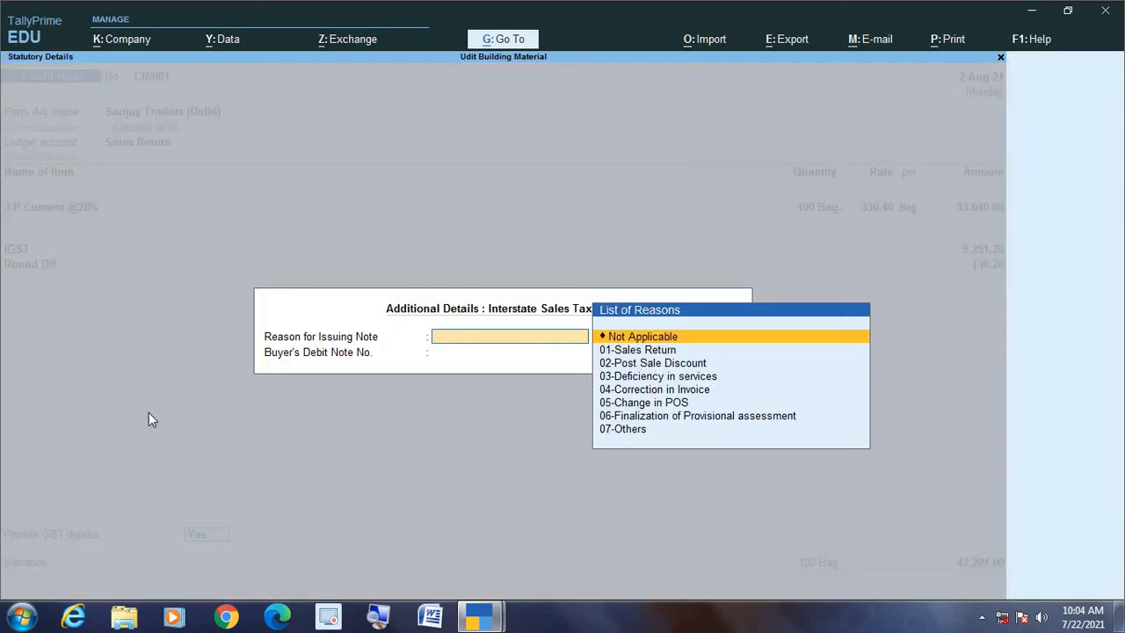
{"action": "left_click", "coordinate": [377, 617]}
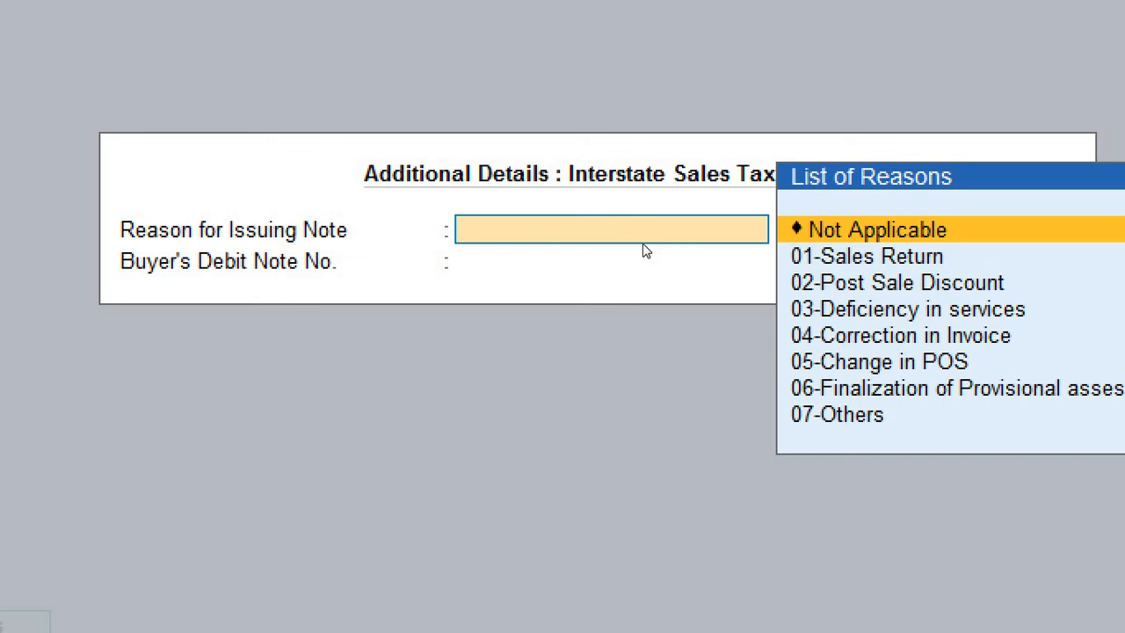
{"action": "key", "text": "Down"}
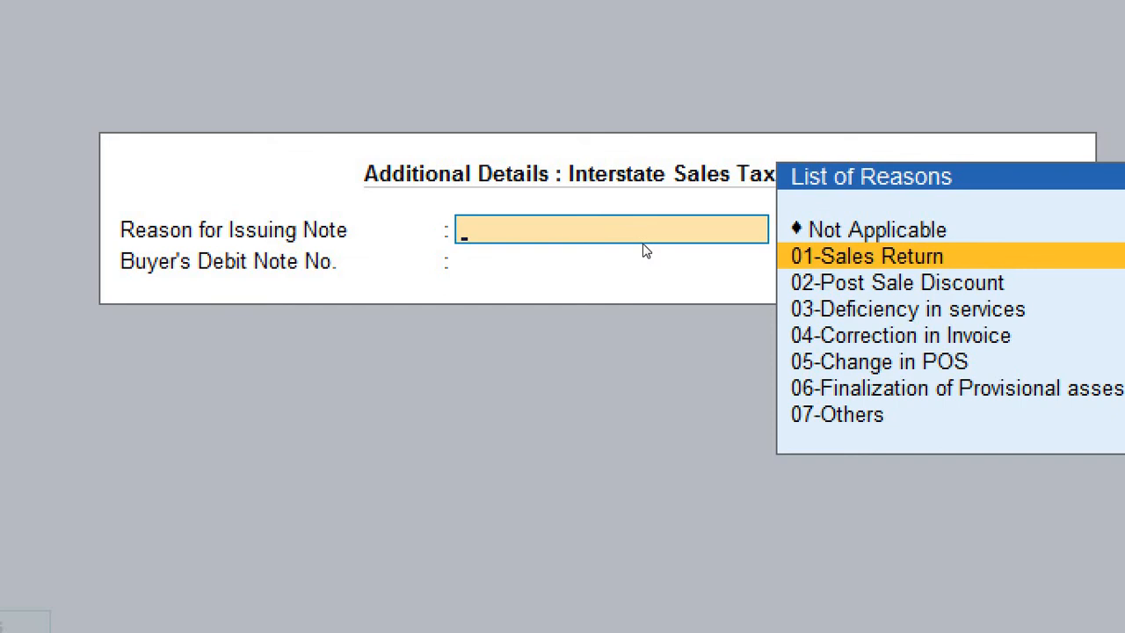
{"action": "key", "text": "Return"}
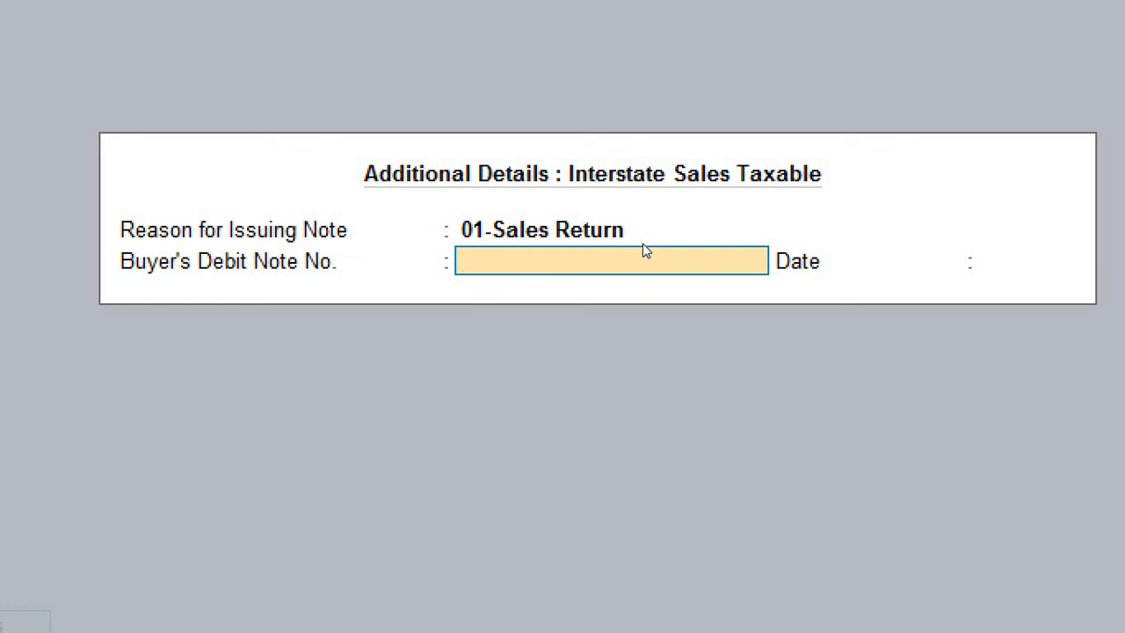
{"action": "type", "text": "ST/0058"}
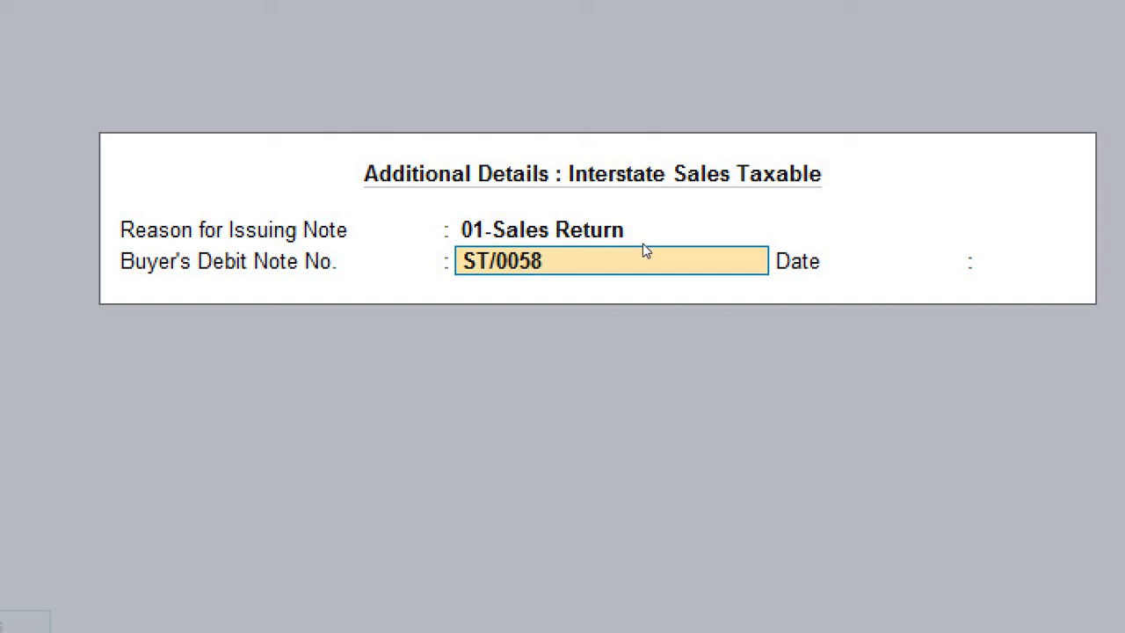
{"action": "key", "text": "Return"}
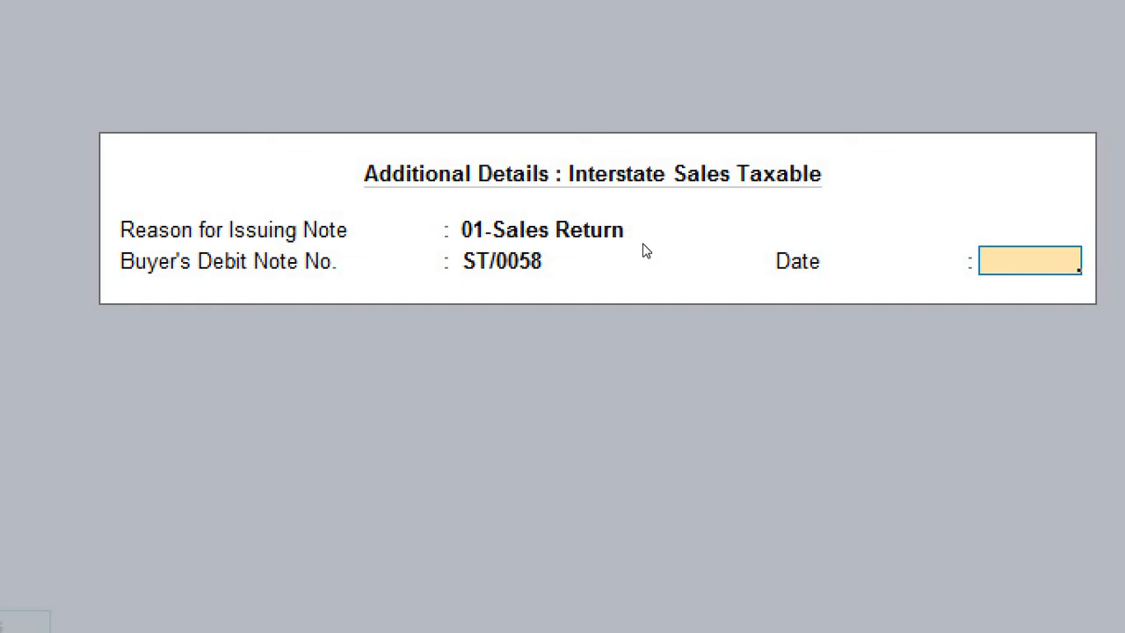
{"action": "type", "text": "1 8 2021"}
{"action": "key", "text": "Return"}
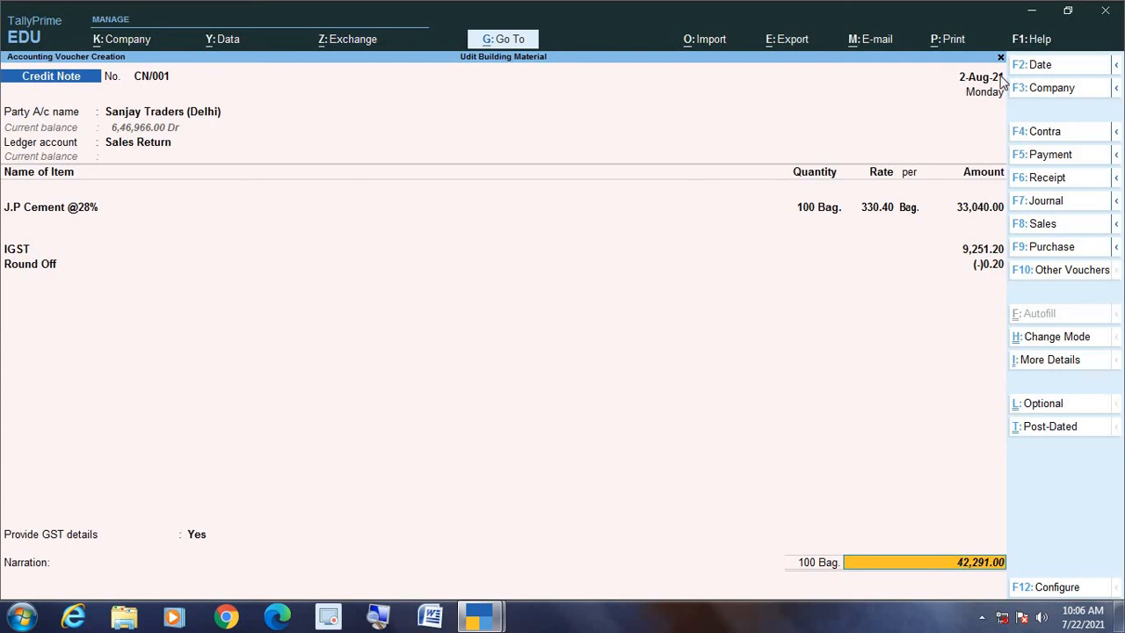
Step: Add the original invoice details to the voucher: invoice number UBM/21-22/0006, dated 2-7-2021
{"action": "left_click", "coordinate": [1052, 361]}
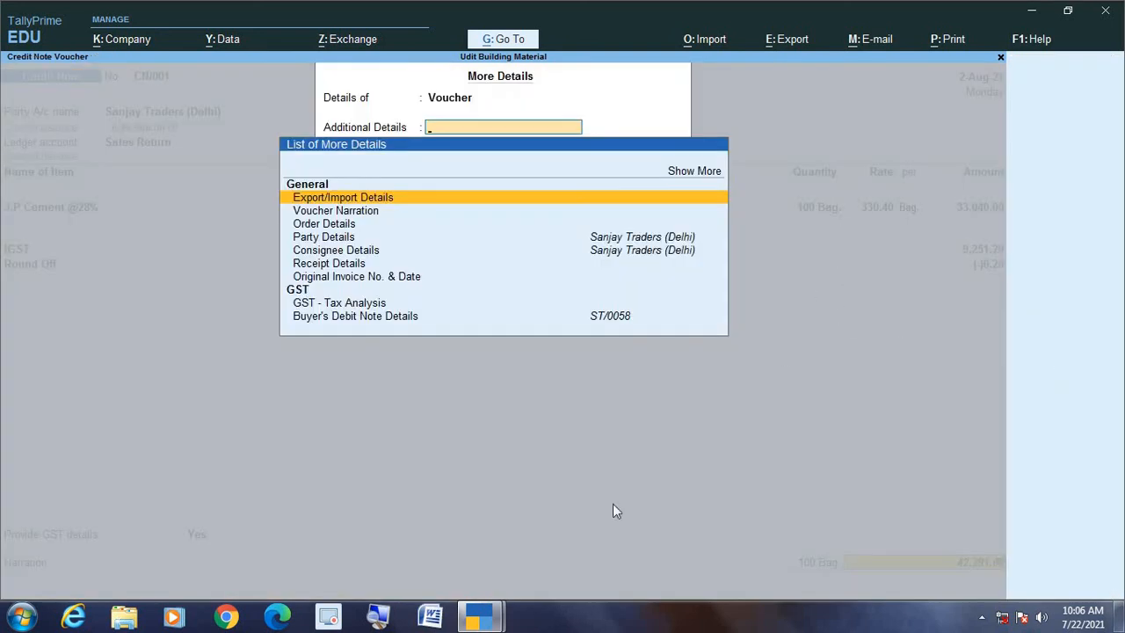
{"action": "left_click", "coordinate": [378, 619]}
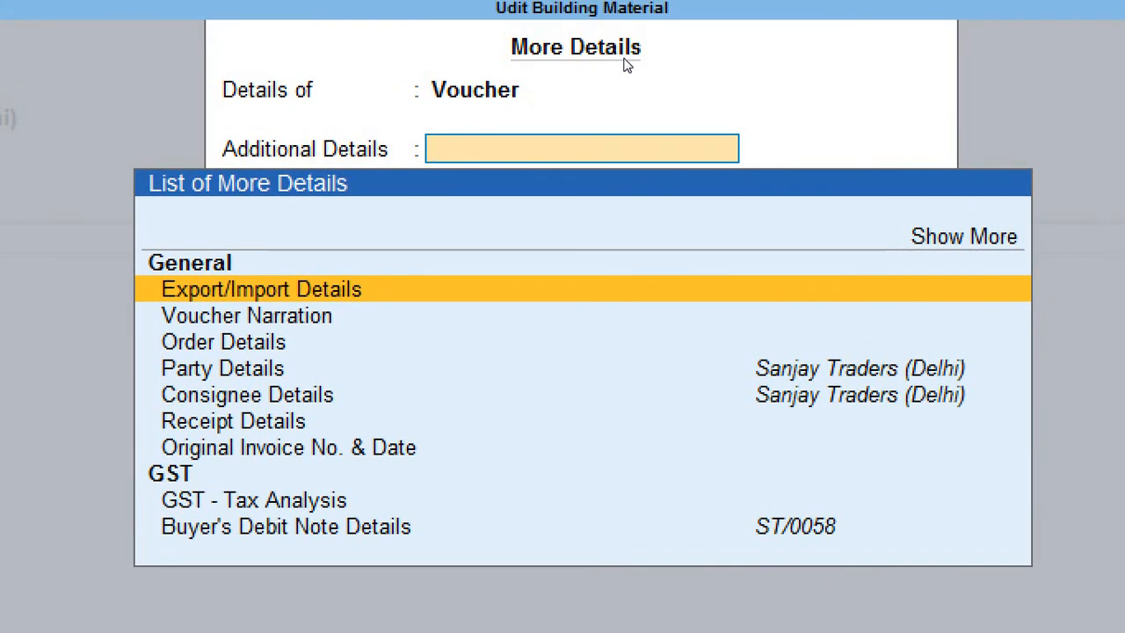
{"action": "key", "text": "Down"}
{"action": "key", "text": "Down"}
{"action": "key", "text": "Down"}
{"action": "key", "text": "Down"}
{"action": "key", "text": "Down"}
{"action": "key", "text": "Down"}
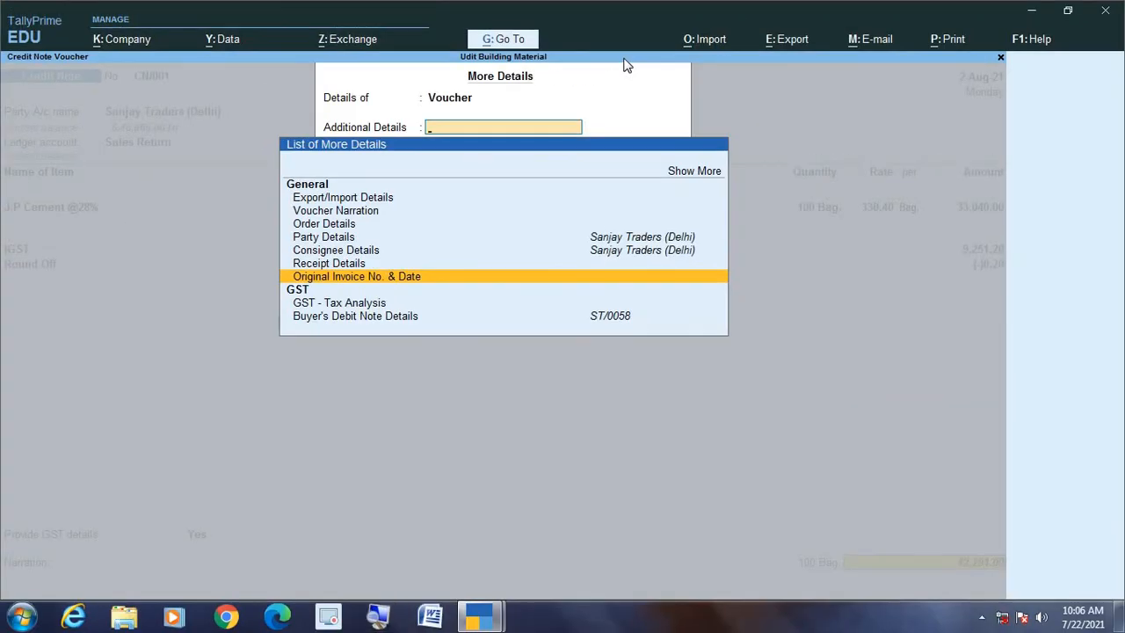
{"action": "key", "text": "Return"}
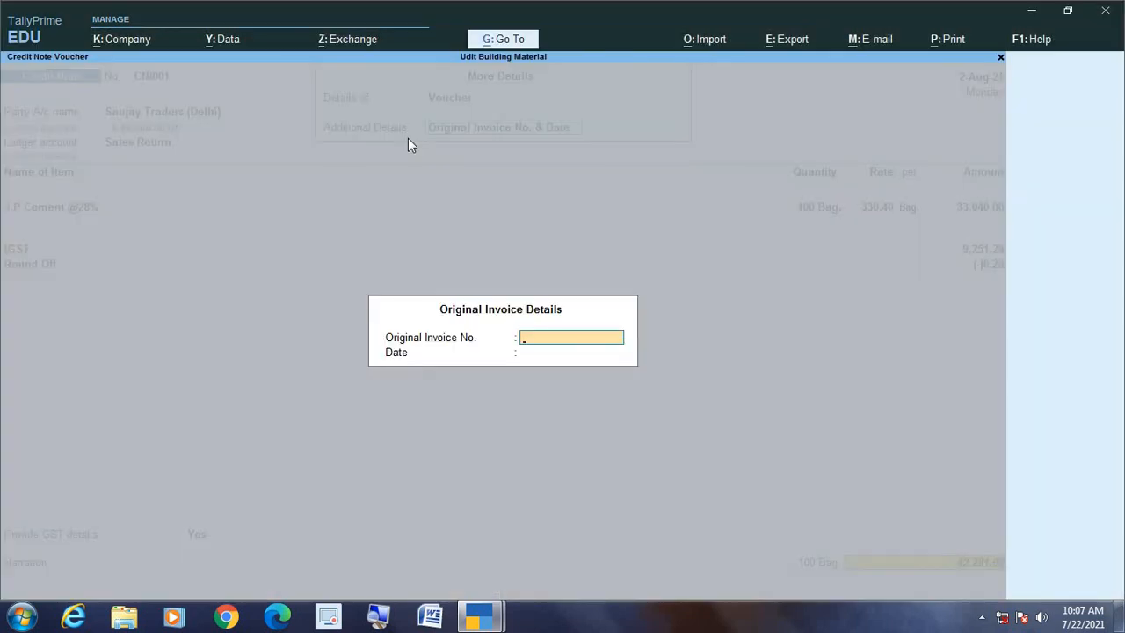
{"action": "type", "text": "UBM/"}
{"action": "key", "text": "alt+Tab"}
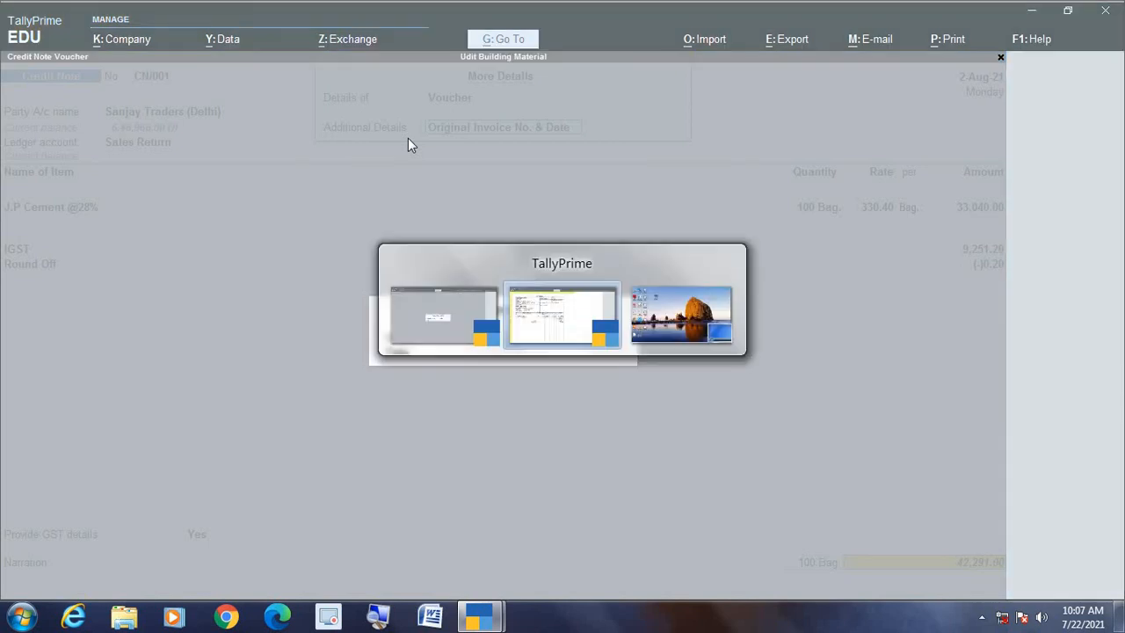
{"action": "key", "text": "alt+Tab"}
{"action": "type", "text": "/"}
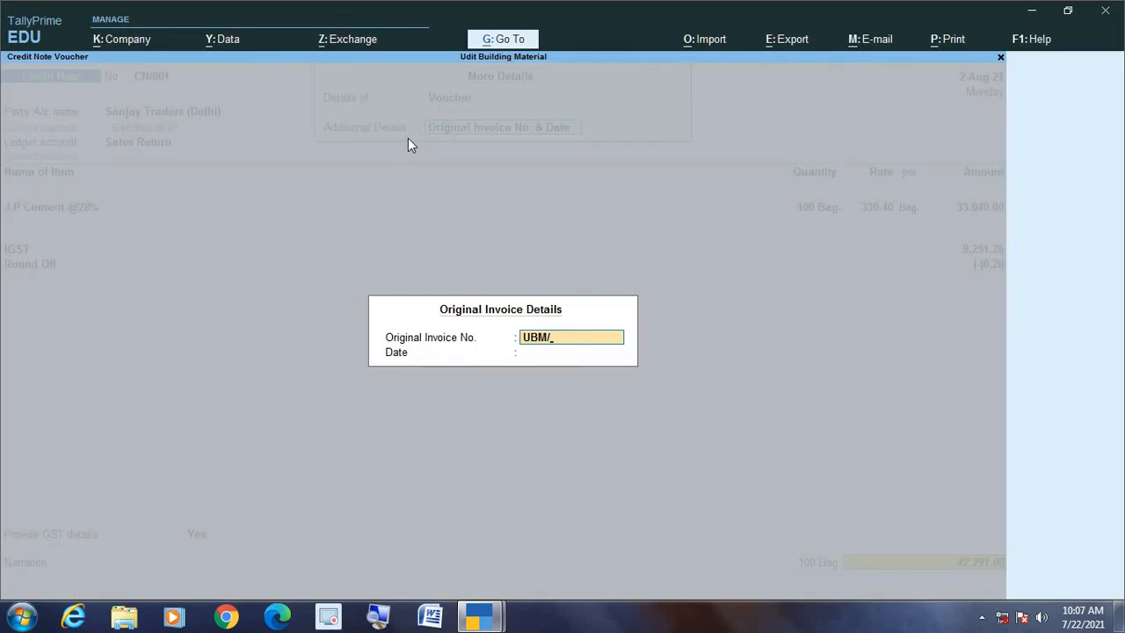
{"action": "type", "text": "21-22/0006"}
{"action": "key", "text": "Return"}
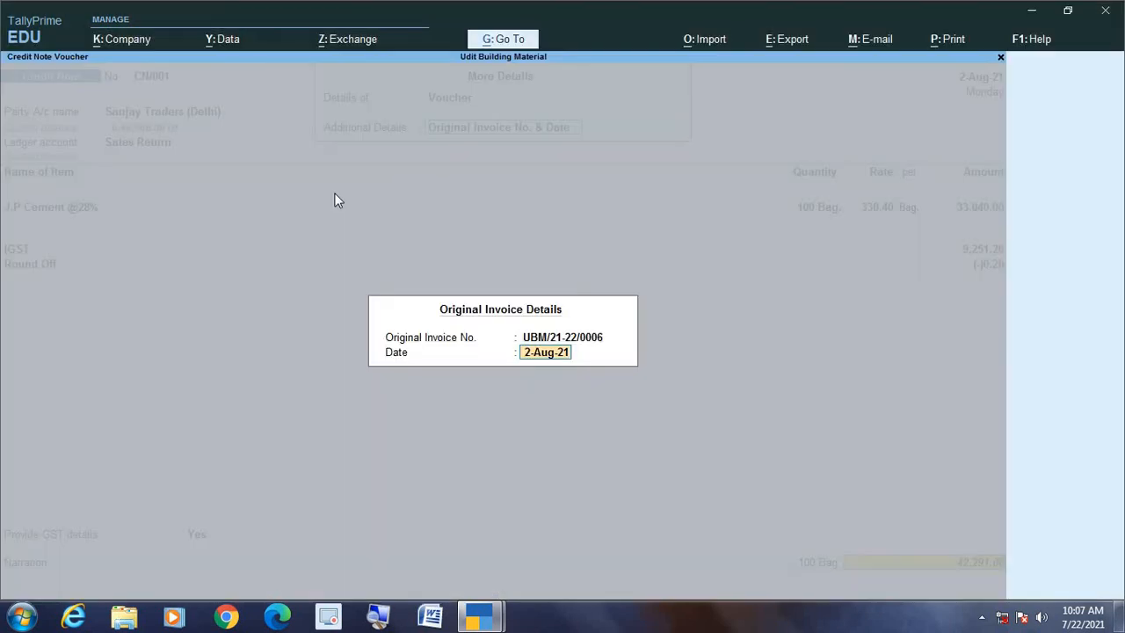
{"action": "type", "text": "2-7-2021"}
{"action": "key", "text": "Return"}
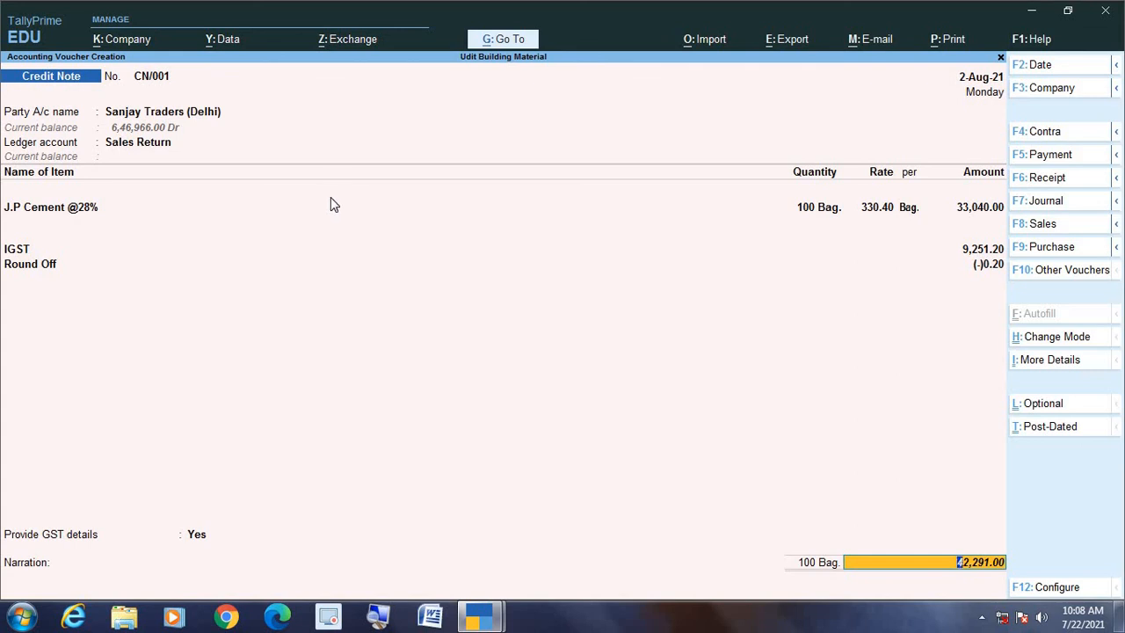
Step: Compare the credit note's item and tax lines with the original tax invoice, and save the voucher without a narration, leaving voucher entry
{"action": "key", "text": "alt+Tab"}
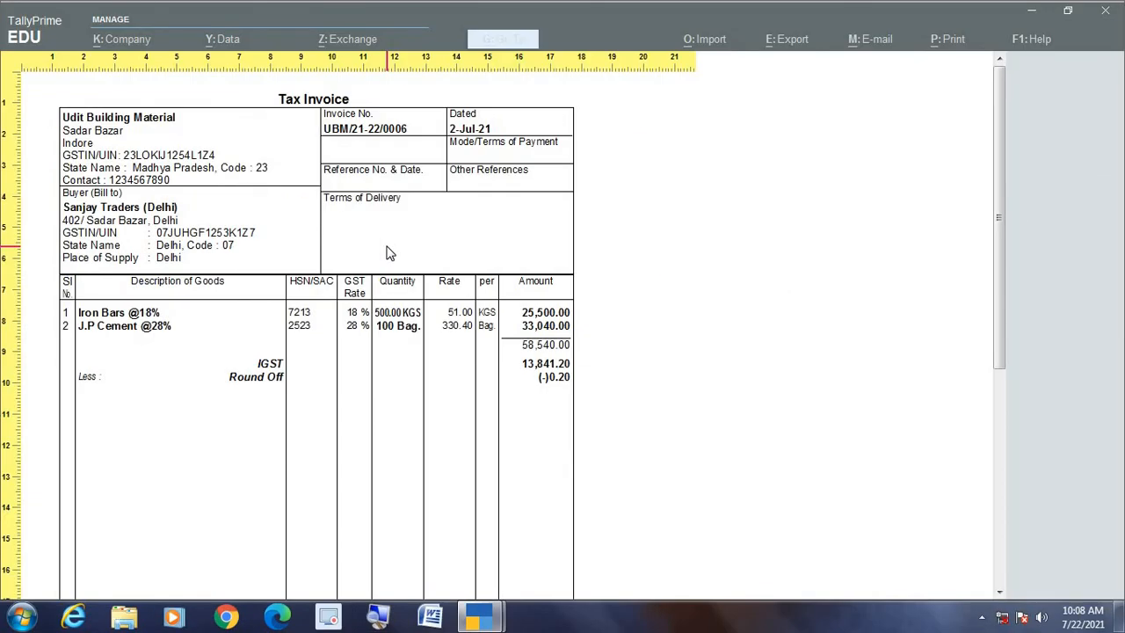
{"action": "key", "text": "alt+Tab"}
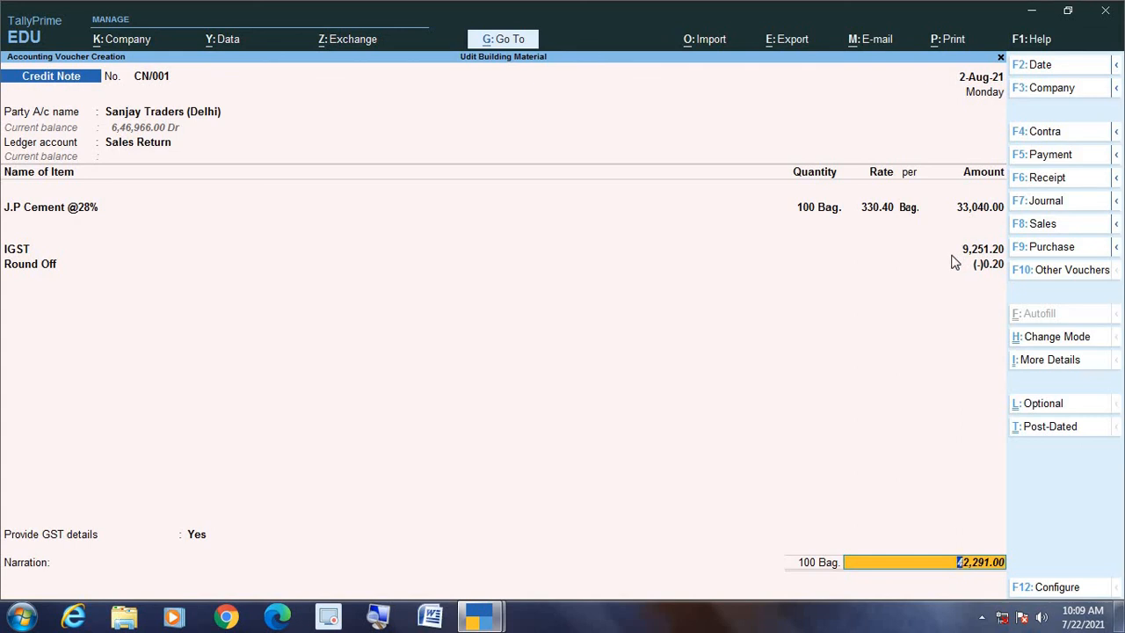
{"action": "key", "text": "alt+Tab"}
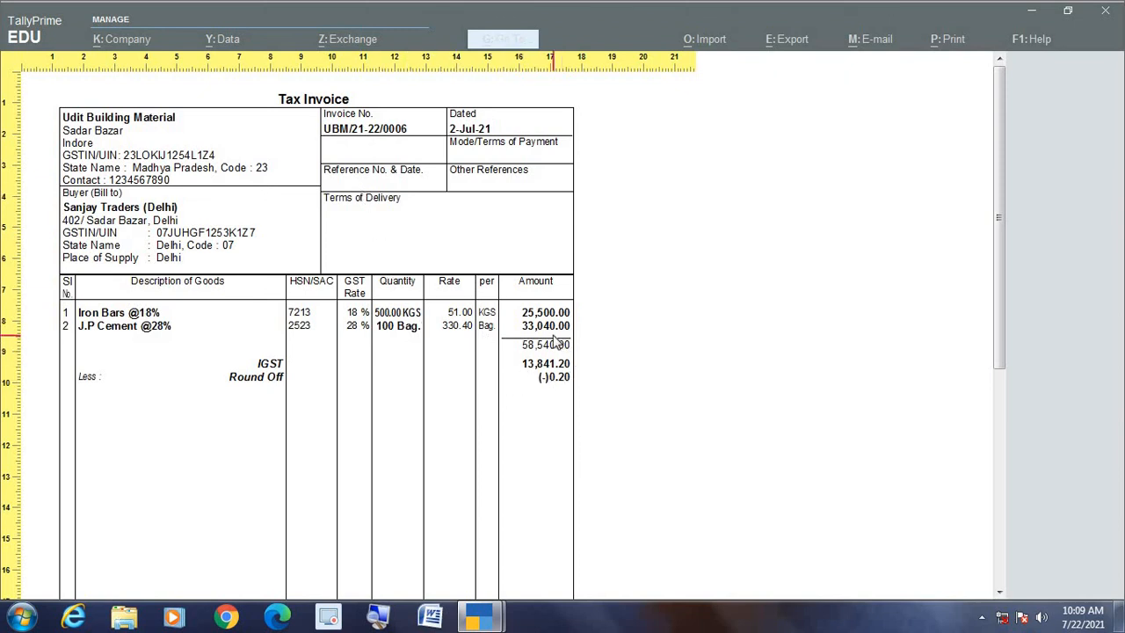
{"action": "key", "text": "Escape"}
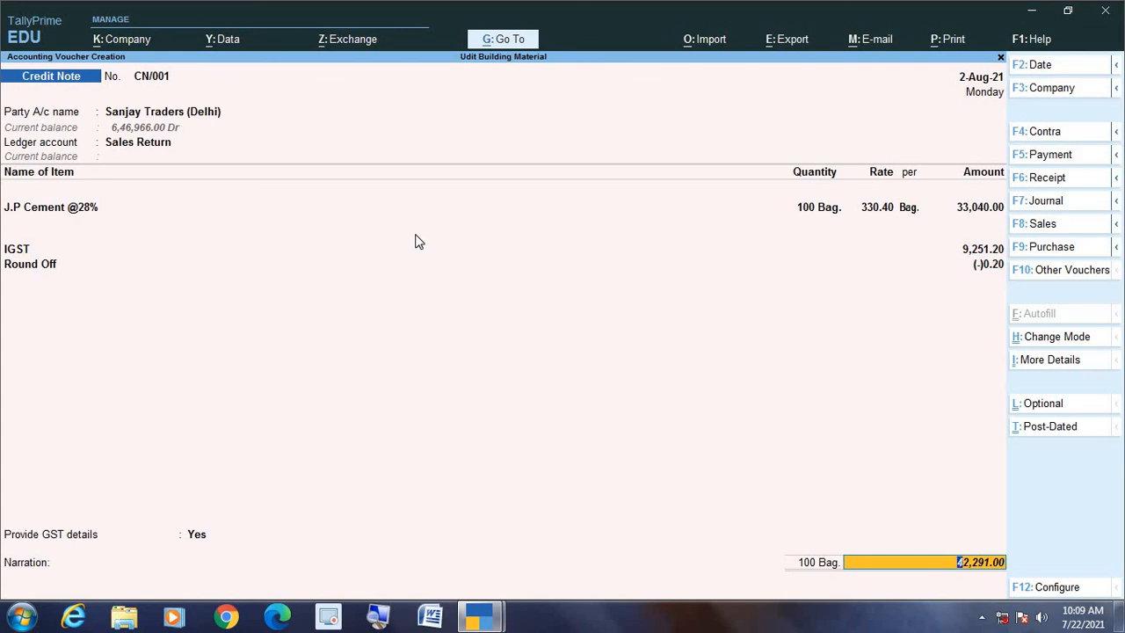
{"action": "key", "text": "Return"}
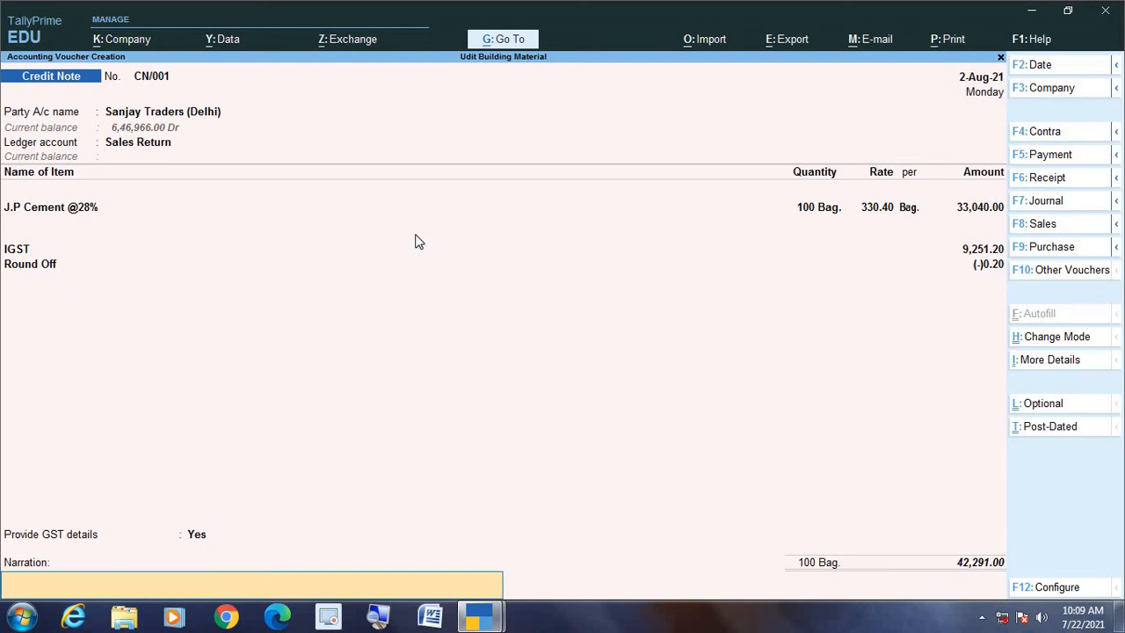
{"action": "key", "text": "Return"}
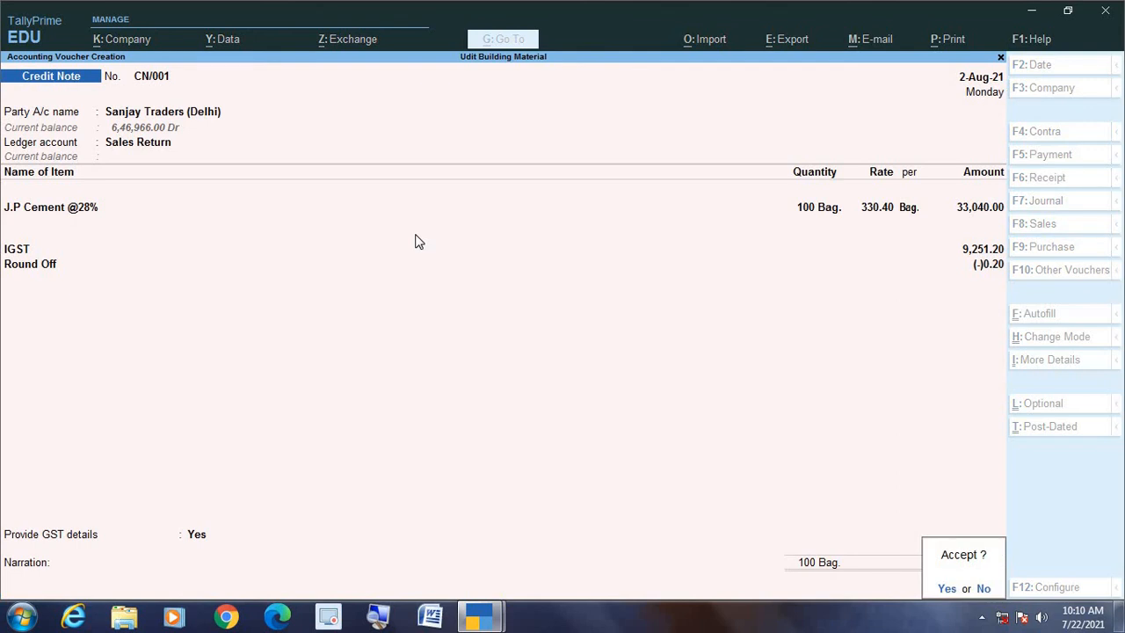
{"action": "key", "text": "Return"}
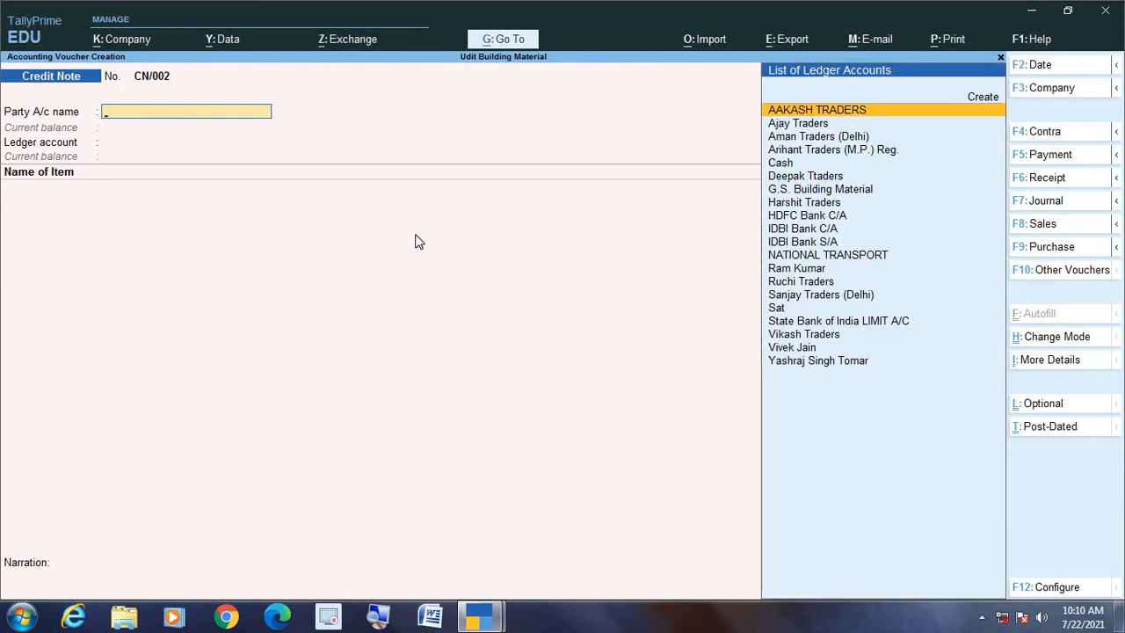
{"action": "key", "text": "Escape"}
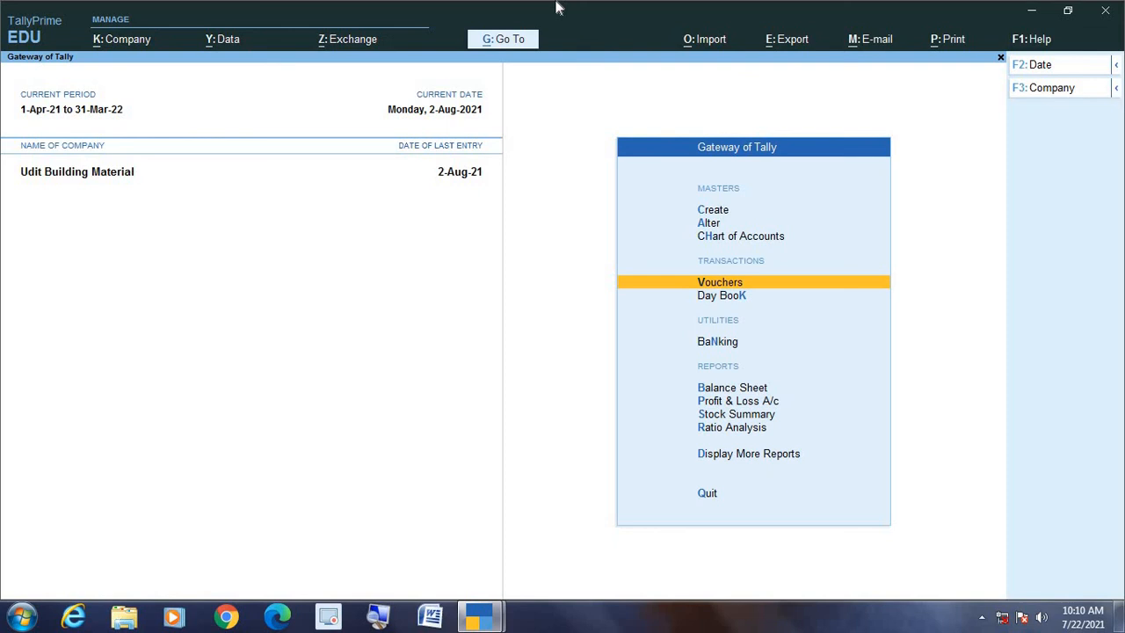
Step: Open the Credit Note Register from the account books reports
{"action": "key", "text": "Down"}
{"action": "key", "text": "Down"}
{"action": "key", "text": "Down"}
{"action": "key", "text": "Down"}
{"action": "key", "text": "Down"}
{"action": "key", "text": "Down"}
{"action": "key", "text": "Down"}
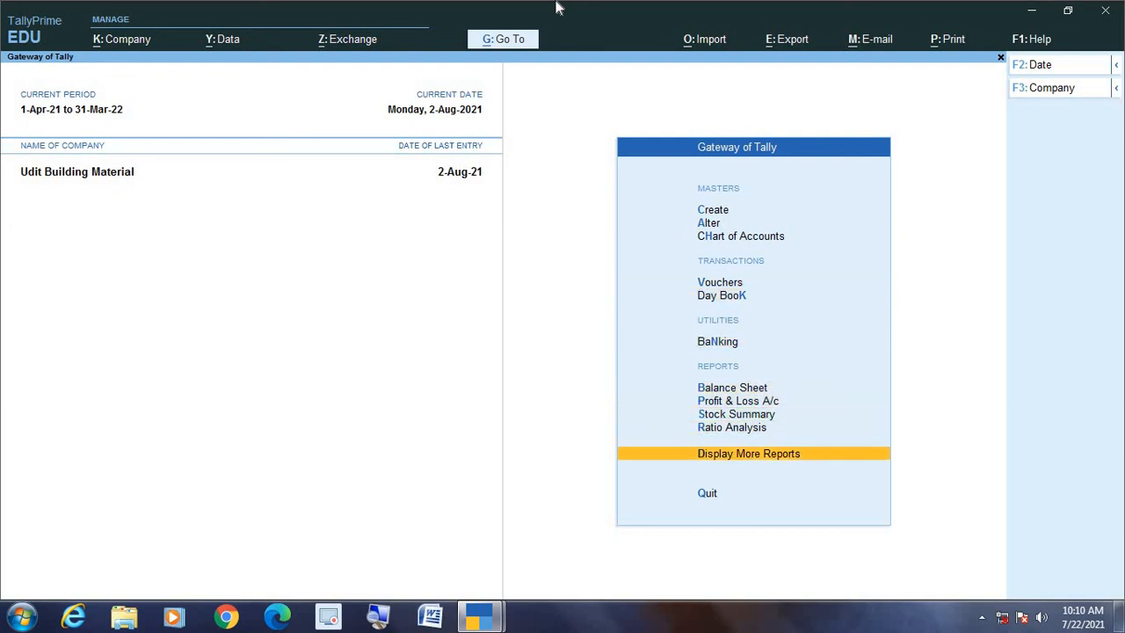
{"action": "key", "text": "Return"}
{"action": "key", "text": "Down"}
{"action": "key", "text": "Down"}
{"action": "key", "text": "Down"}
{"action": "key", "text": "Down"}
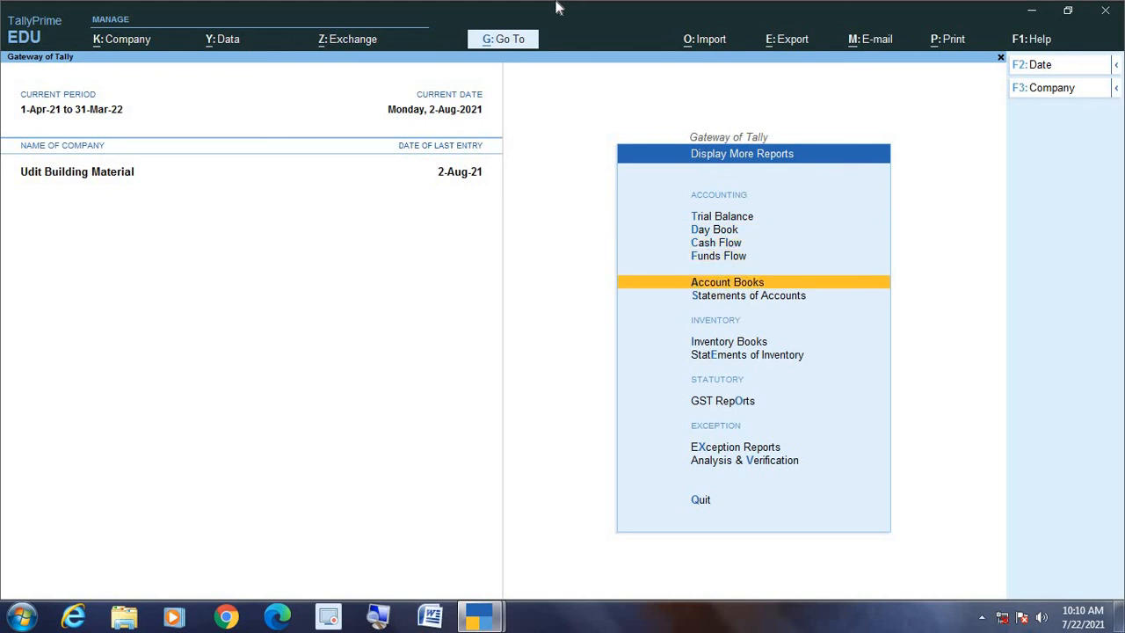
{"action": "key", "text": "Return"}
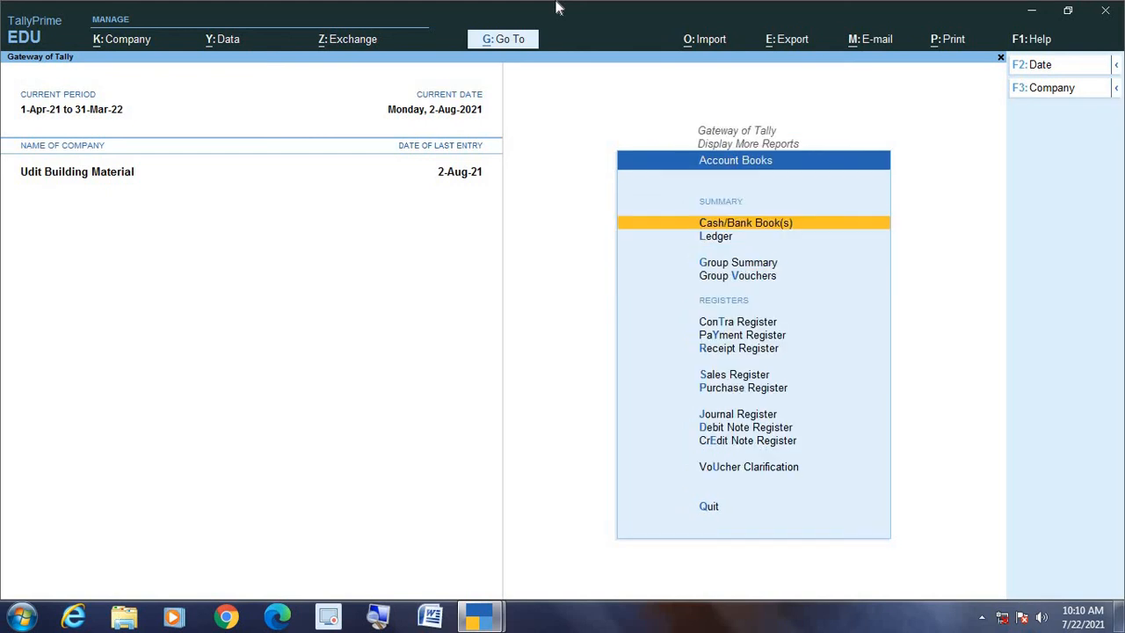
{"action": "key", "text": "Down"}
{"action": "key", "text": "Down"}
{"action": "key", "text": "Down"}
{"action": "key", "text": "Down"}
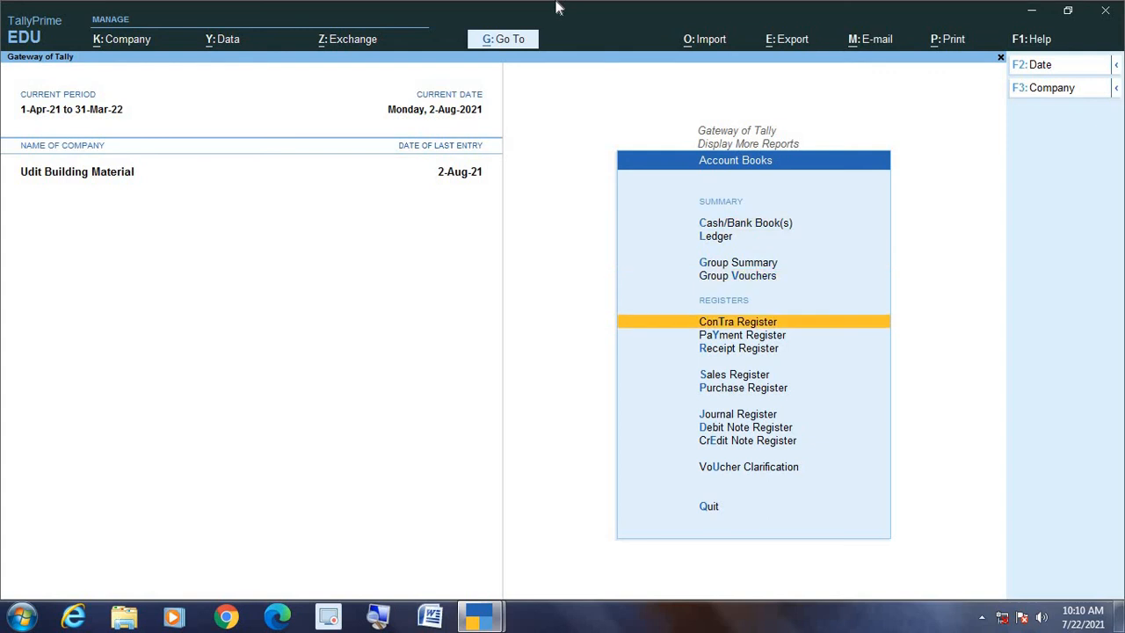
{"action": "key", "text": "Down"}
{"action": "key", "text": "Down"}
{"action": "key", "text": "Down"}
{"action": "key", "text": "Down"}
{"action": "key", "text": "Down"}
{"action": "key", "text": "Down"}
{"action": "key", "text": "Down"}
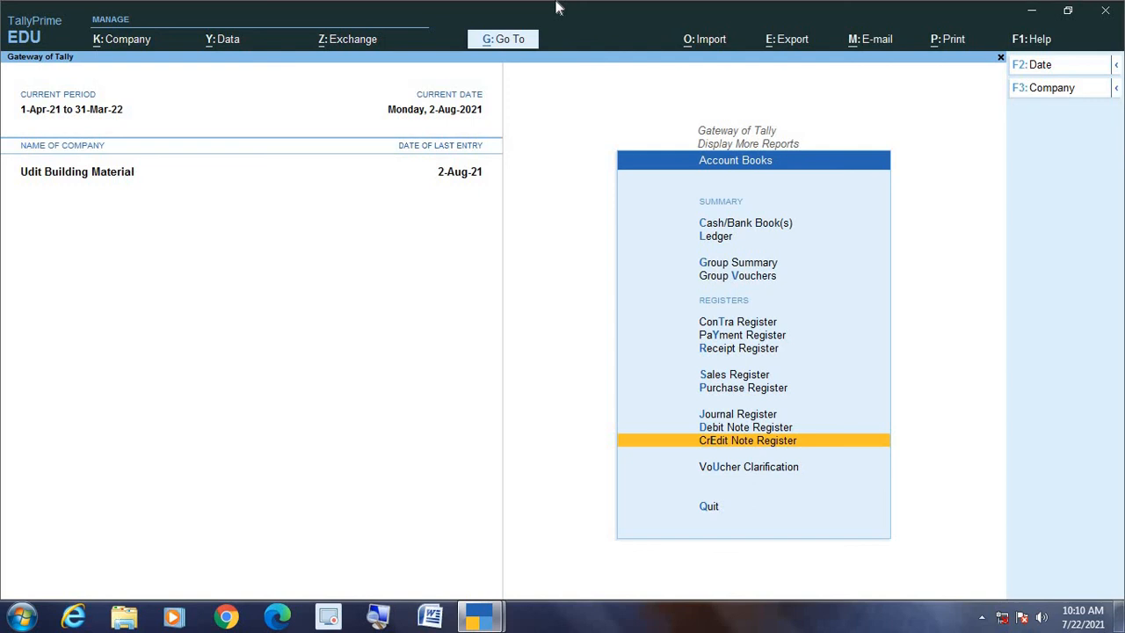
{"action": "key", "text": "Return"}
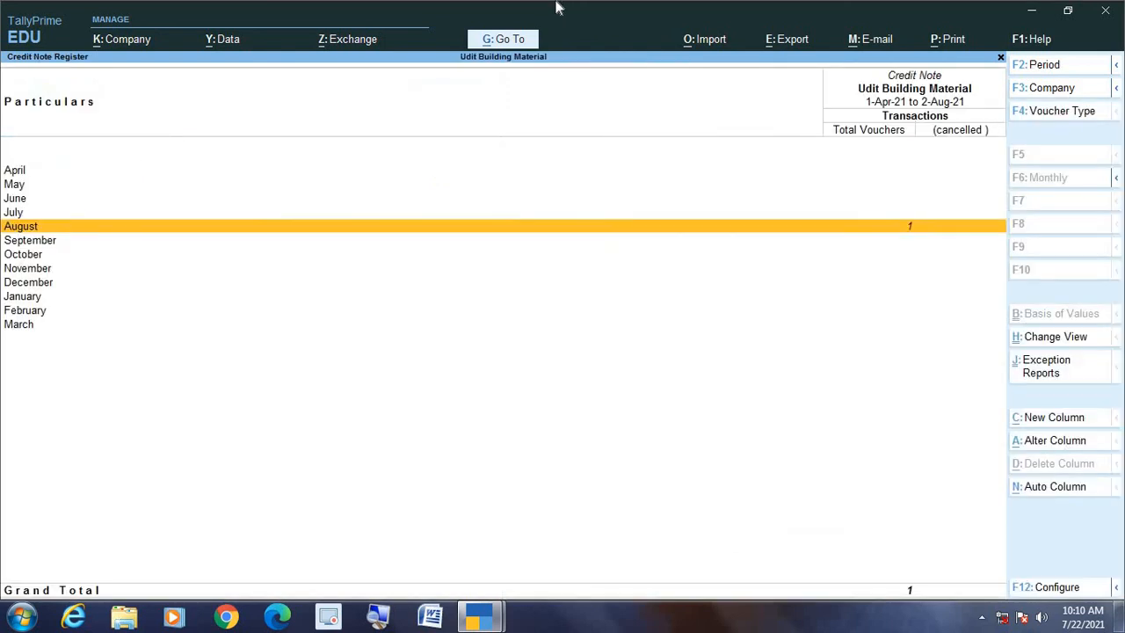
Step: Open August's credit note for Sanjay Traders (Delhi) and check its original invoice and buyer's debit note details
{"action": "key", "text": "Return"}
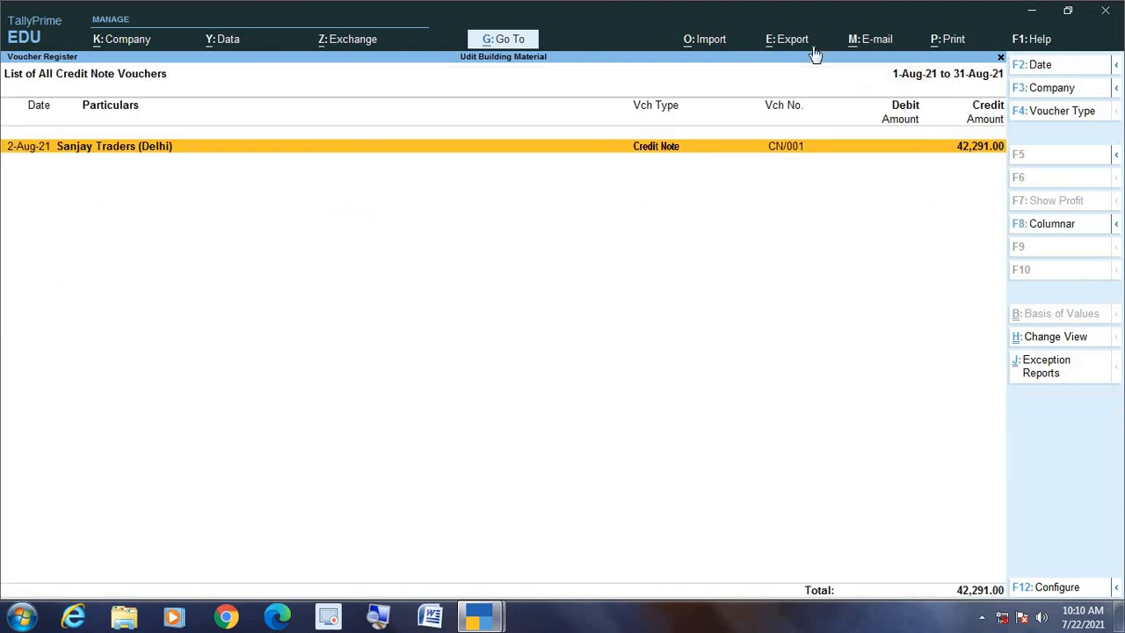
{"action": "key", "text": "Return"}
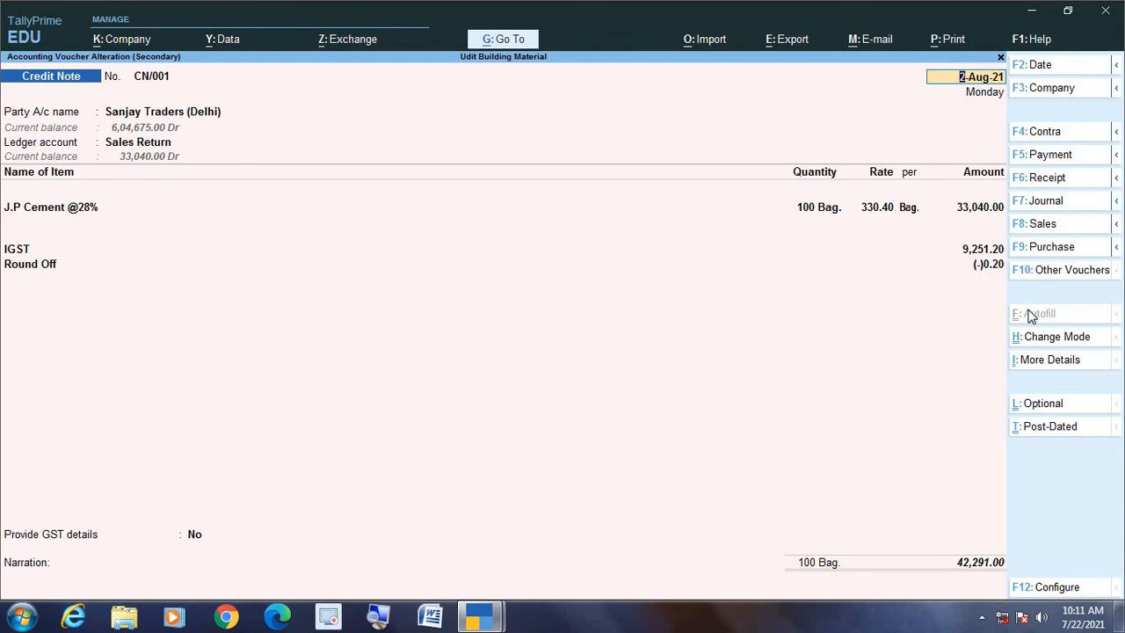
{"action": "left_click", "coordinate": [1053, 363]}
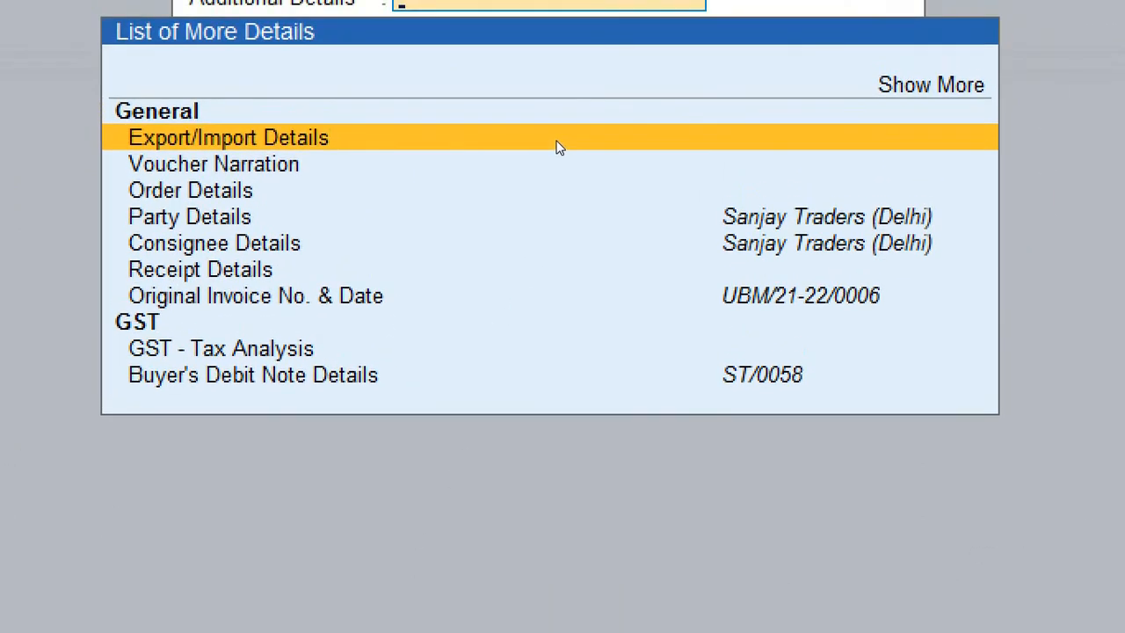
{"action": "key", "text": "Down"}
{"action": "key", "text": "Down"}
{"action": "key", "text": "Down"}
{"action": "key", "text": "Down"}
{"action": "key", "text": "Down"}
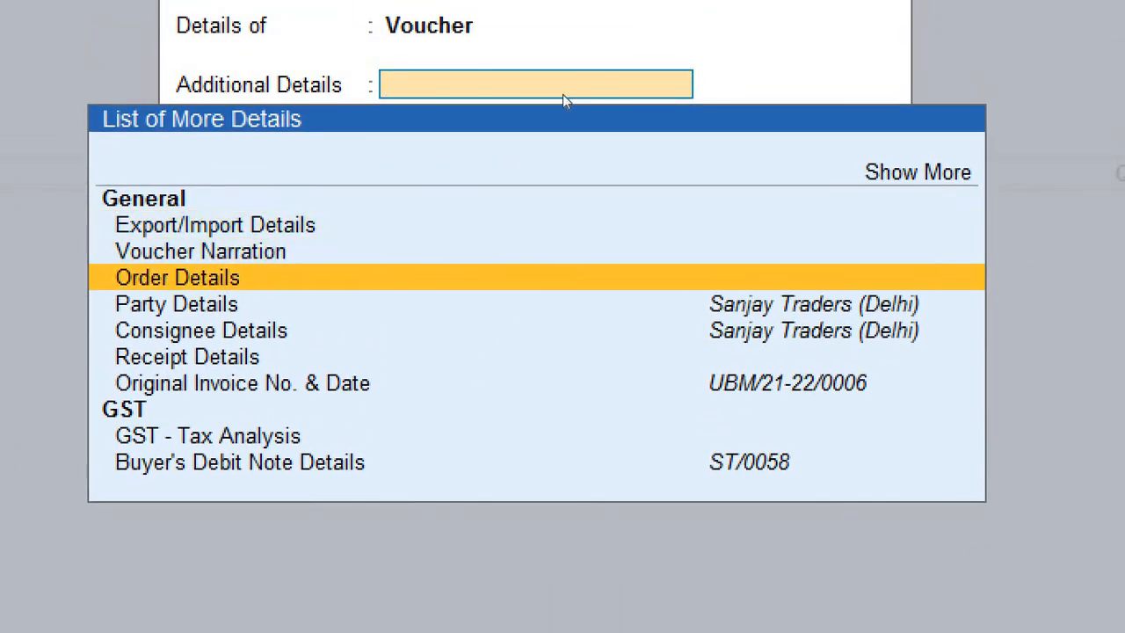
{"action": "key", "text": "Down"}
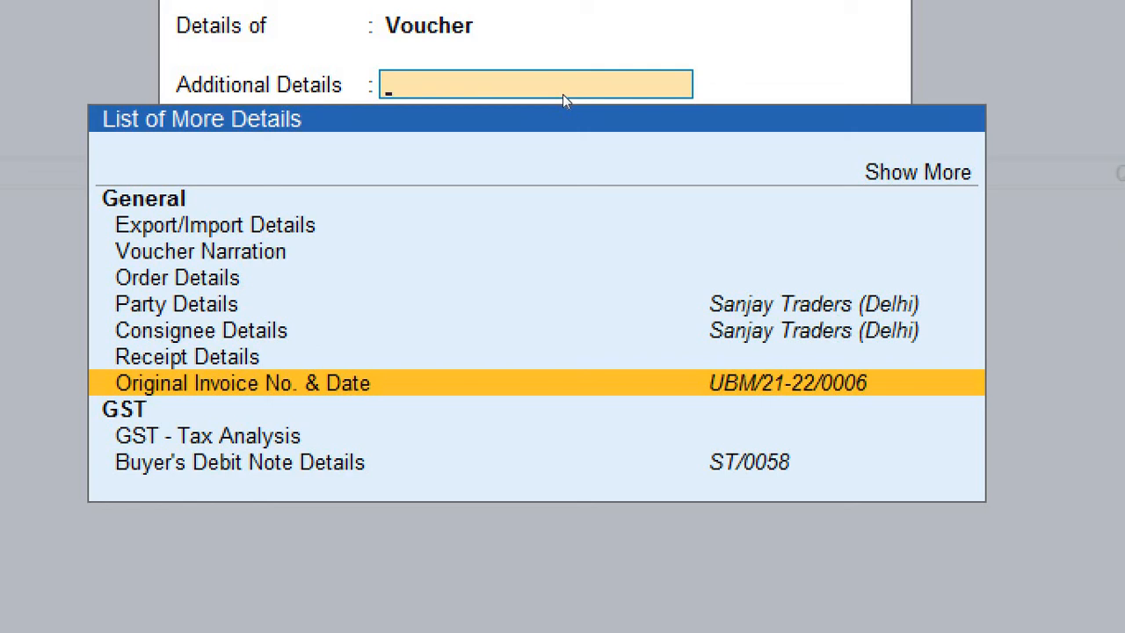
{"action": "key", "text": "Down"}
{"action": "key", "text": "Down"}
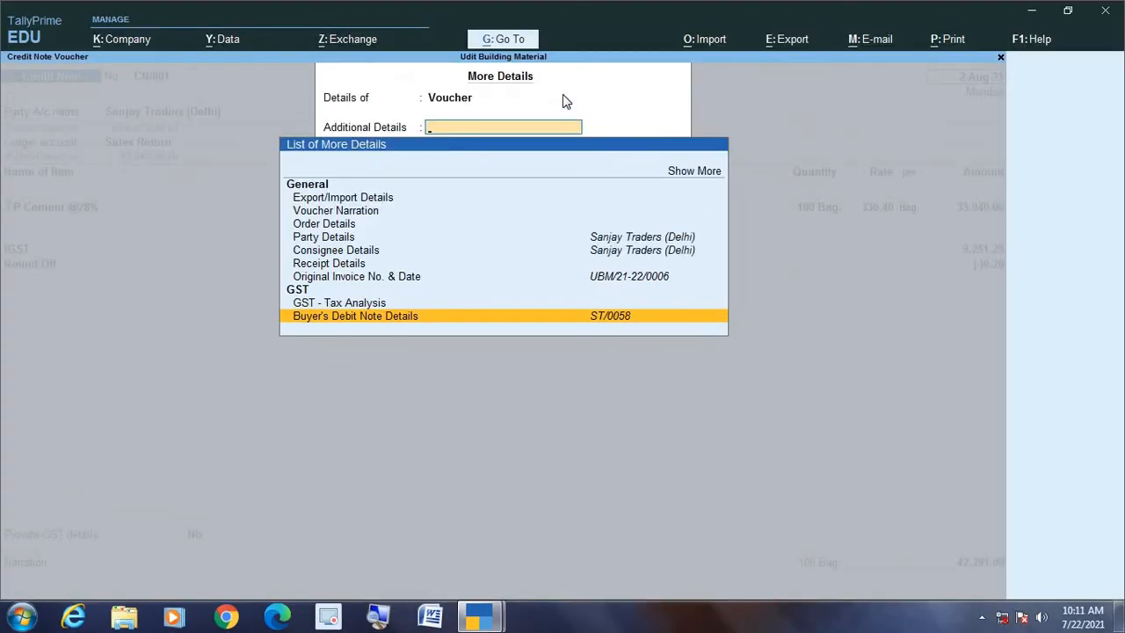
Step: Review the original invoice number and date recorded in the credit note's additional details
{"action": "key", "text": "Up"}
{"action": "key", "text": "Up"}
{"action": "key", "text": "Up"}
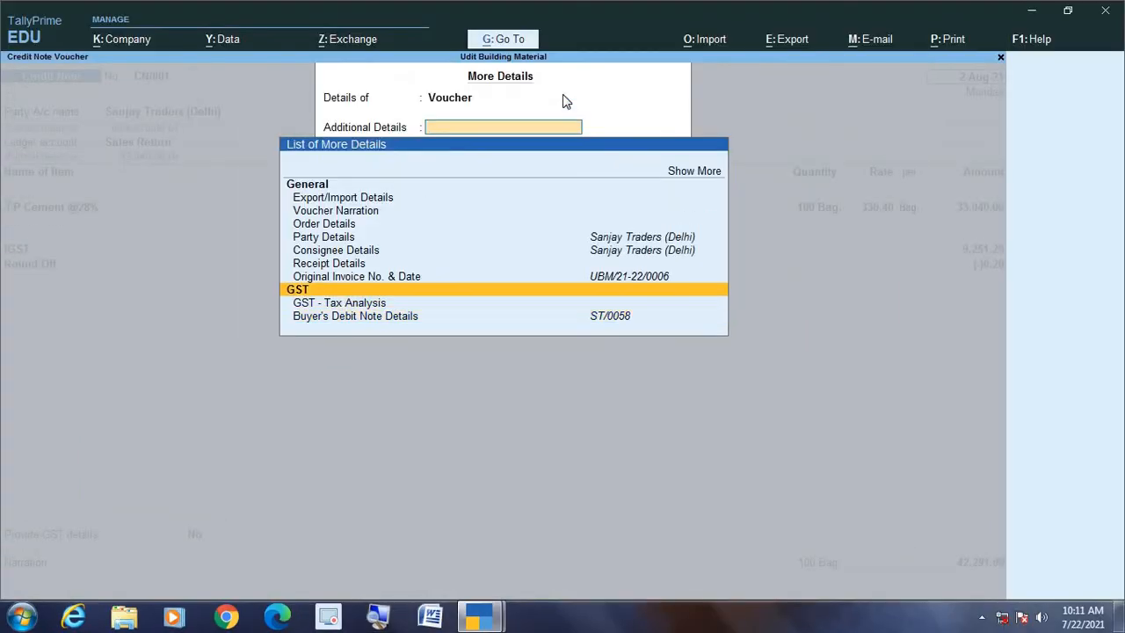
{"action": "key", "text": "Return"}
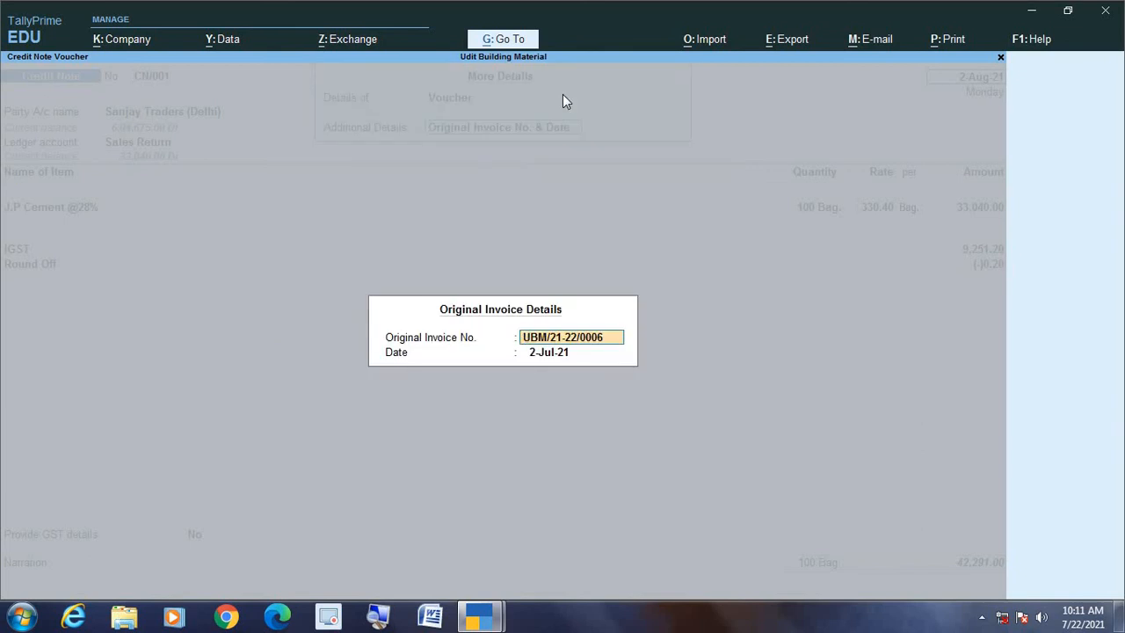
{"action": "key", "text": "Return"}
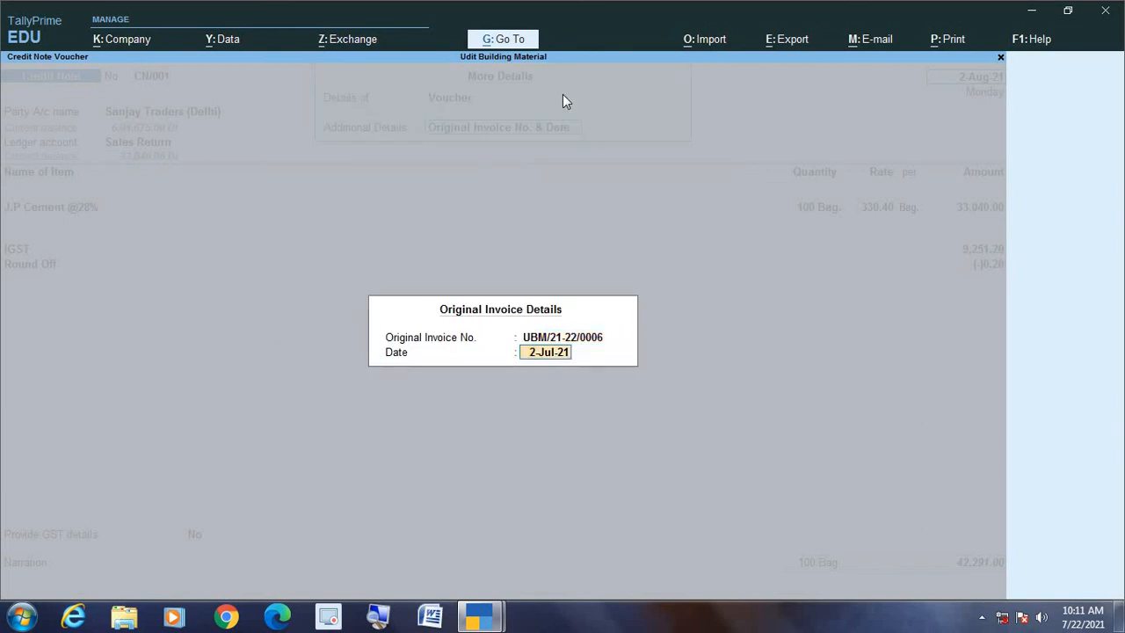
{"action": "key", "text": "Return"}
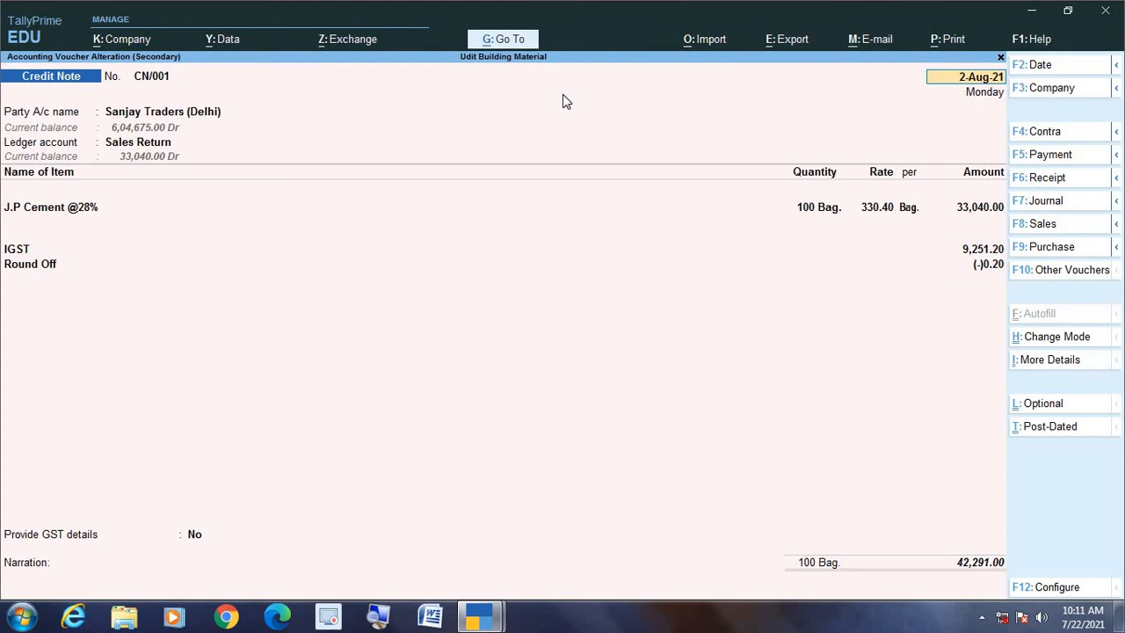
Step: Review the buyer's debit note details in the credit note: reason for issuing, debit note number and date
{"action": "left_click", "coordinate": [1046, 361]}
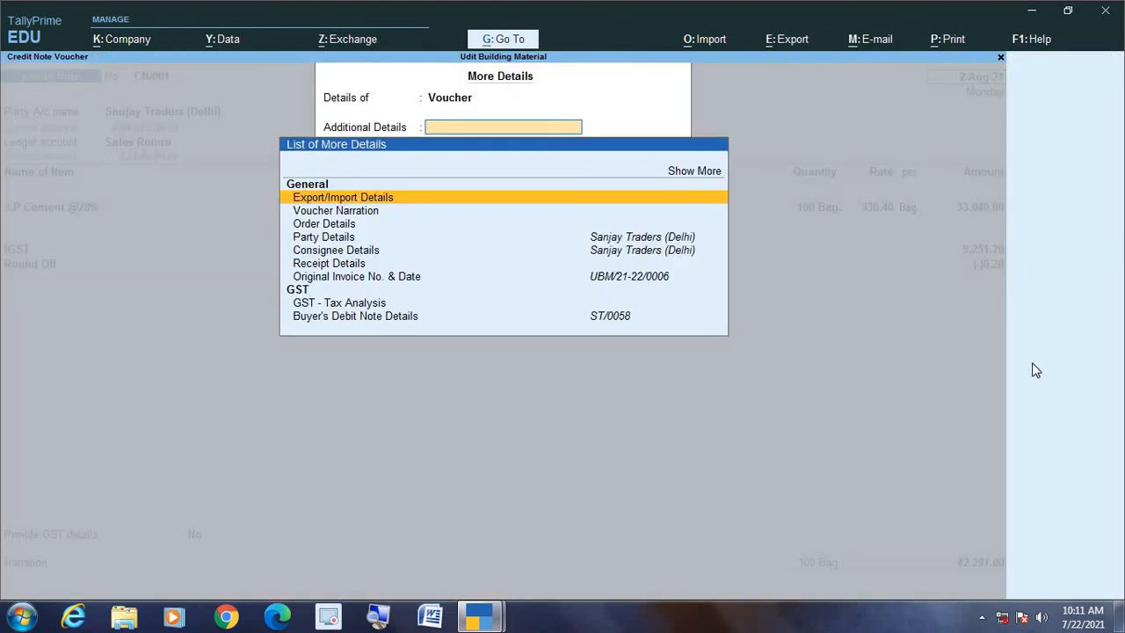
{"action": "key", "text": "Down"}
{"action": "key", "text": "Down"}
{"action": "key", "text": "Down"}
{"action": "key", "text": "Down"}
{"action": "key", "text": "Down"}
{"action": "key", "text": "Down"}
{"action": "key", "text": "Down"}
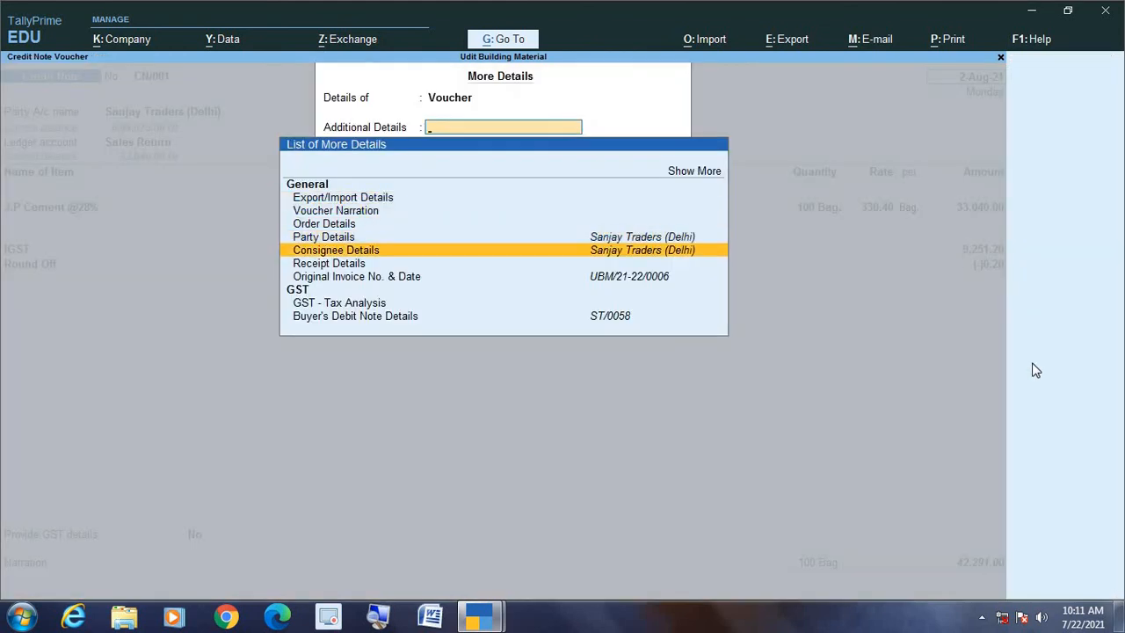
{"action": "key", "text": "Down"}
{"action": "key", "text": "Down"}
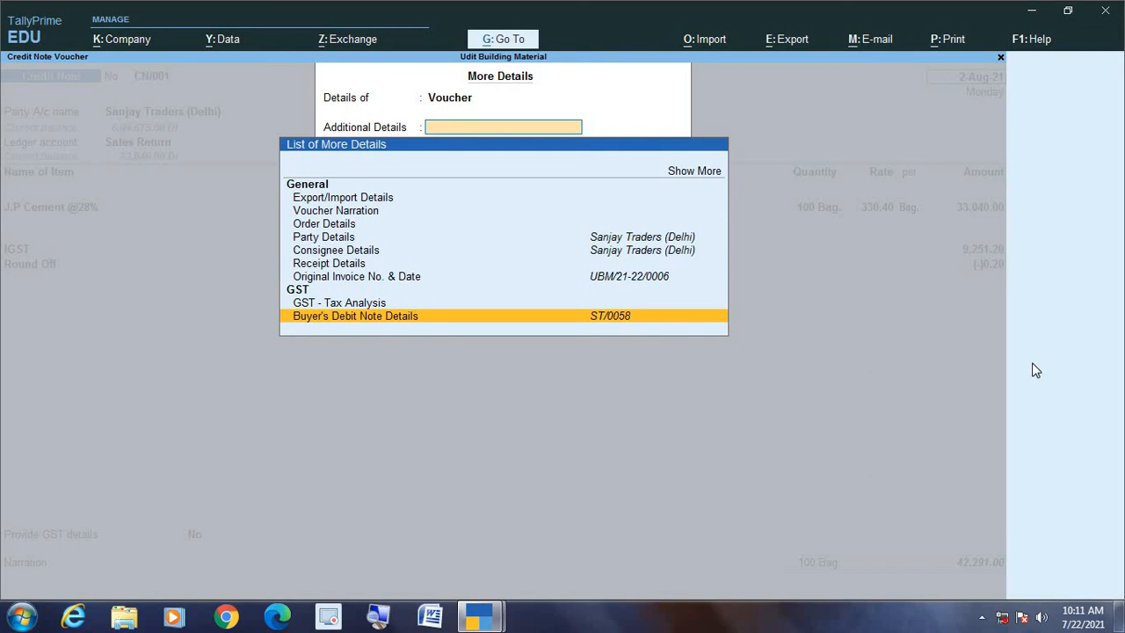
{"action": "key", "text": "Return"}
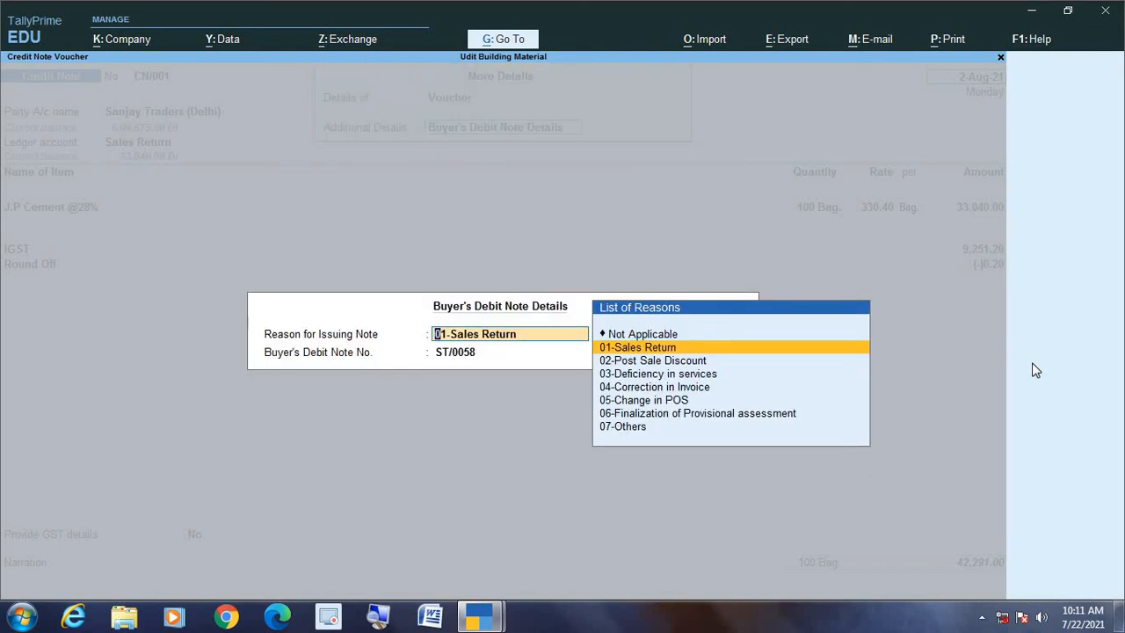
{"action": "key", "text": "Return"}
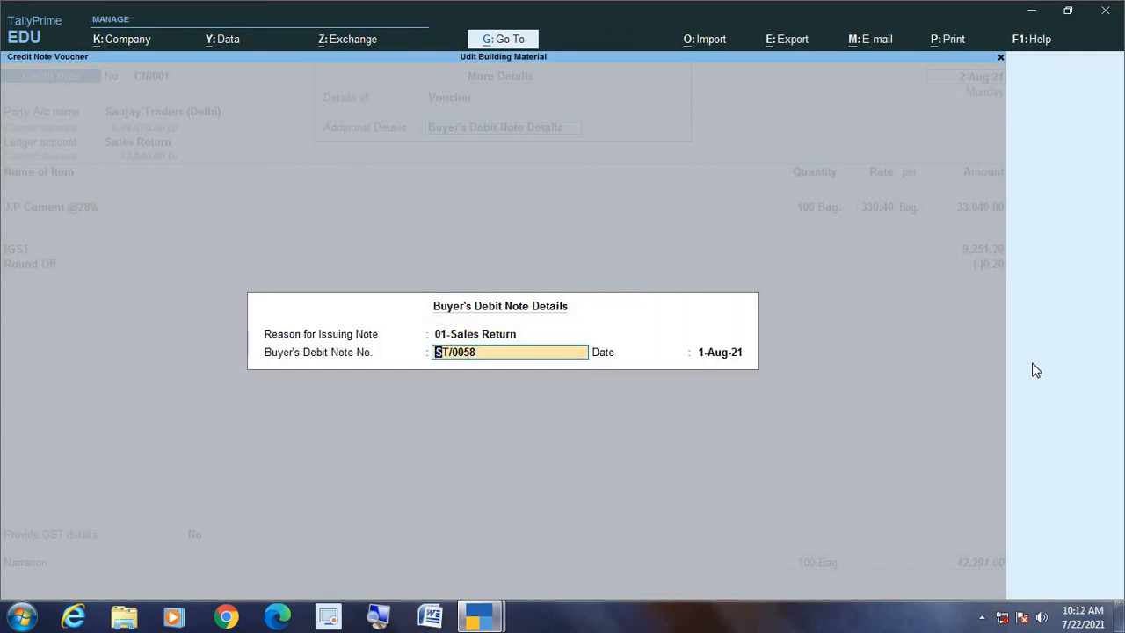
{"action": "key", "text": "Return"}
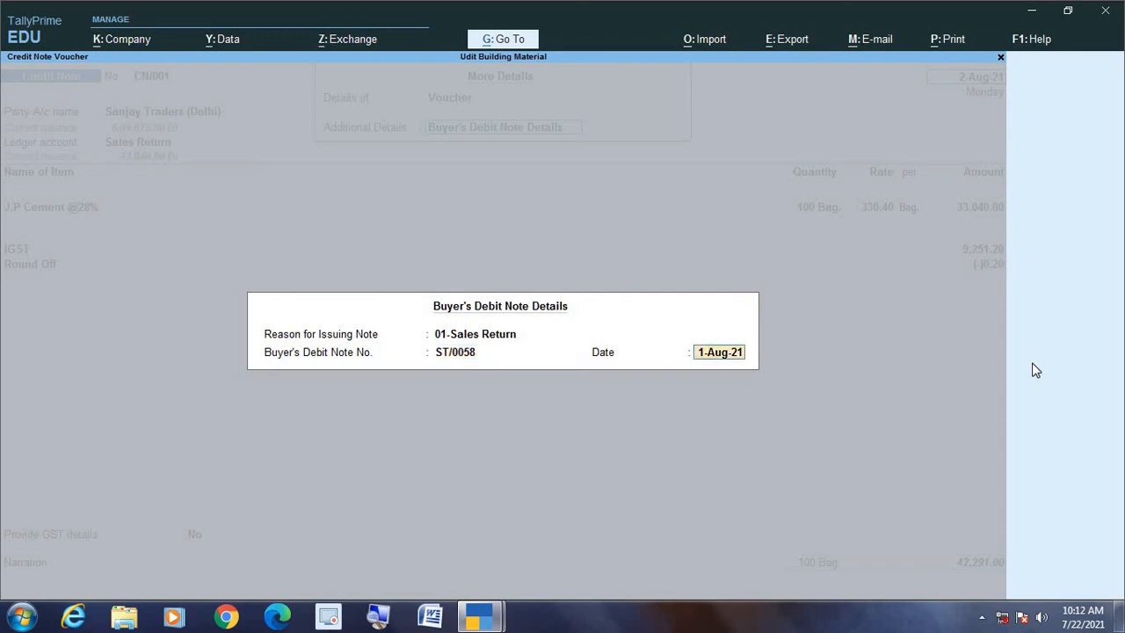
{"action": "key", "text": "Return"}
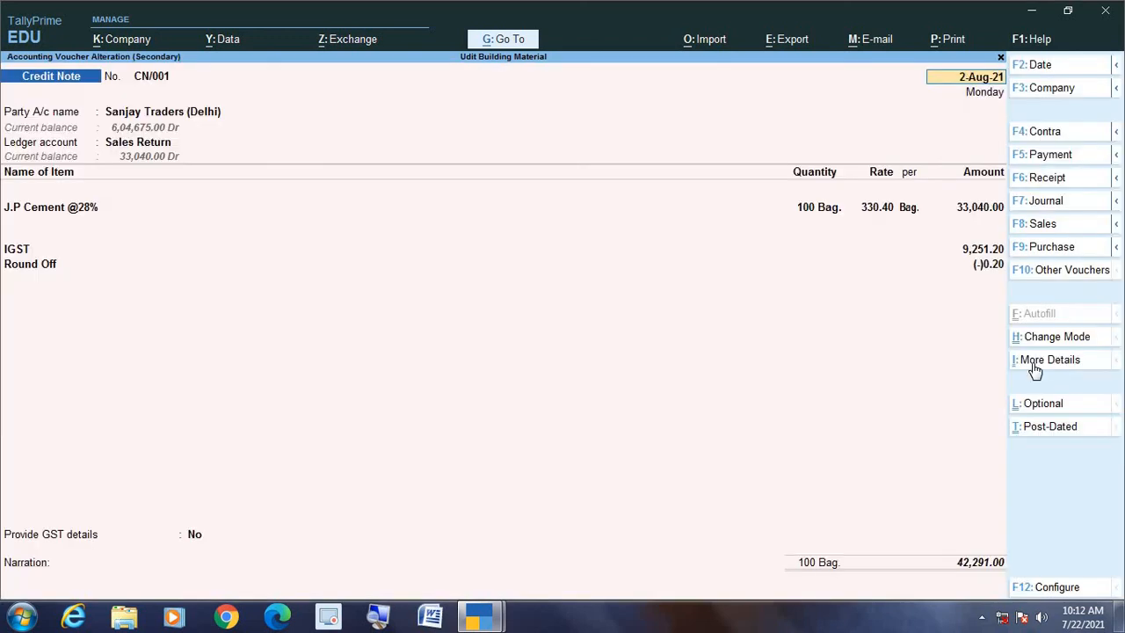
Step: Leave the credit note and its register, and open the GSTR-1 report
{"action": "key", "text": "Escape"}
{"action": "key", "text": "Escape"}
{"action": "key", "text": "Return"}
{"action": "key", "text": "Escape"}
{"action": "key", "text": "Escape"}
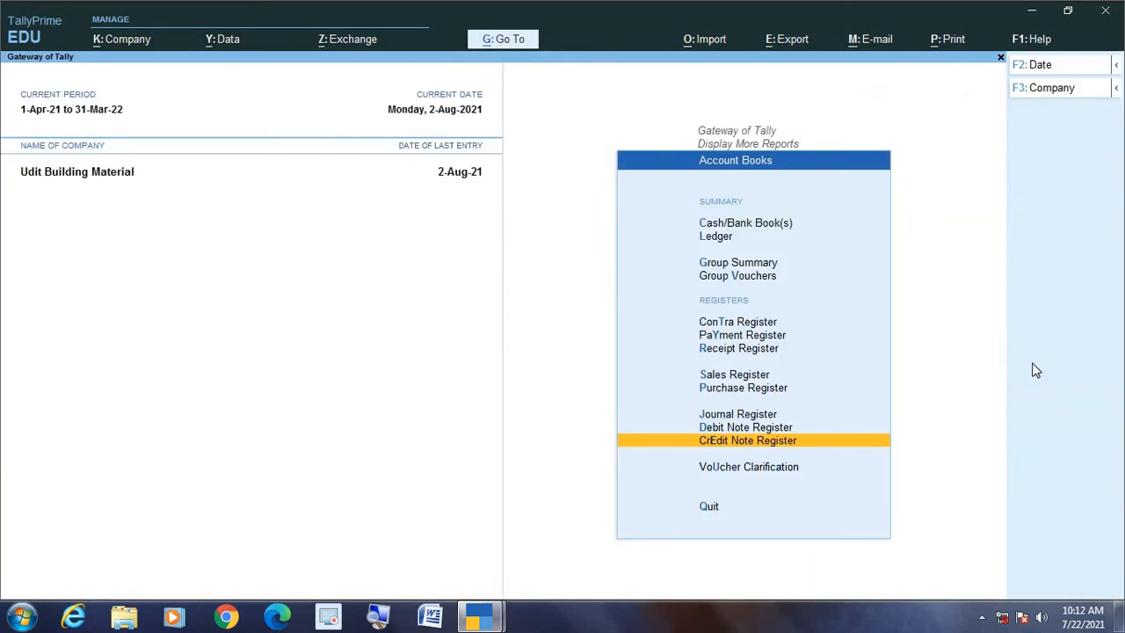
{"action": "key", "text": "Escape"}
{"action": "key", "text": "Escape"}
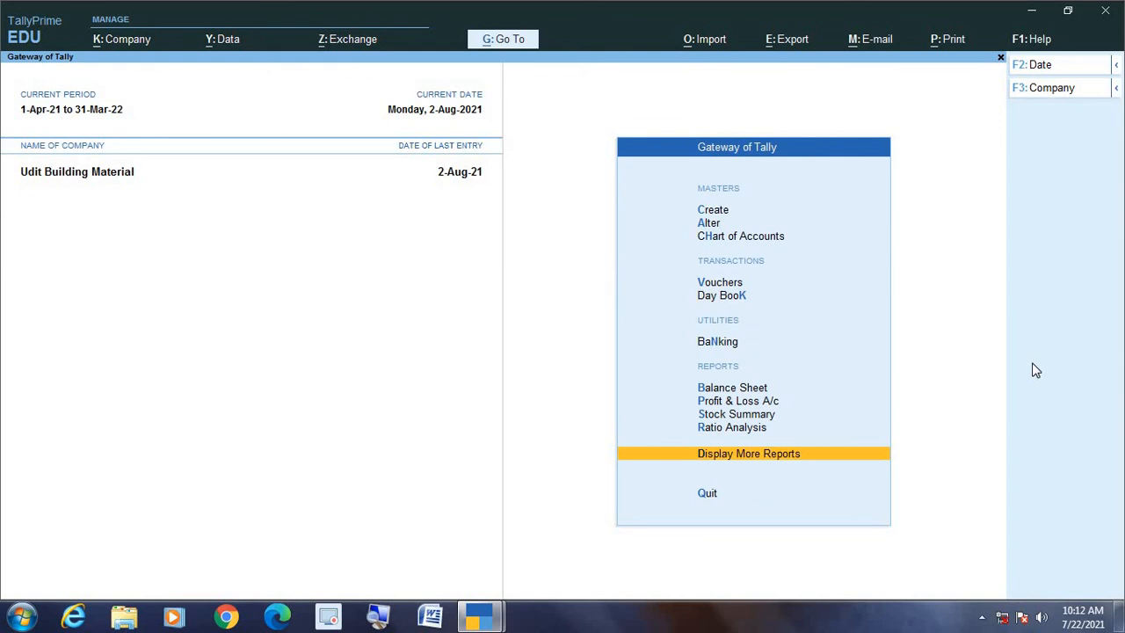
{"action": "key", "text": "Return"}
{"action": "key", "text": "g"}
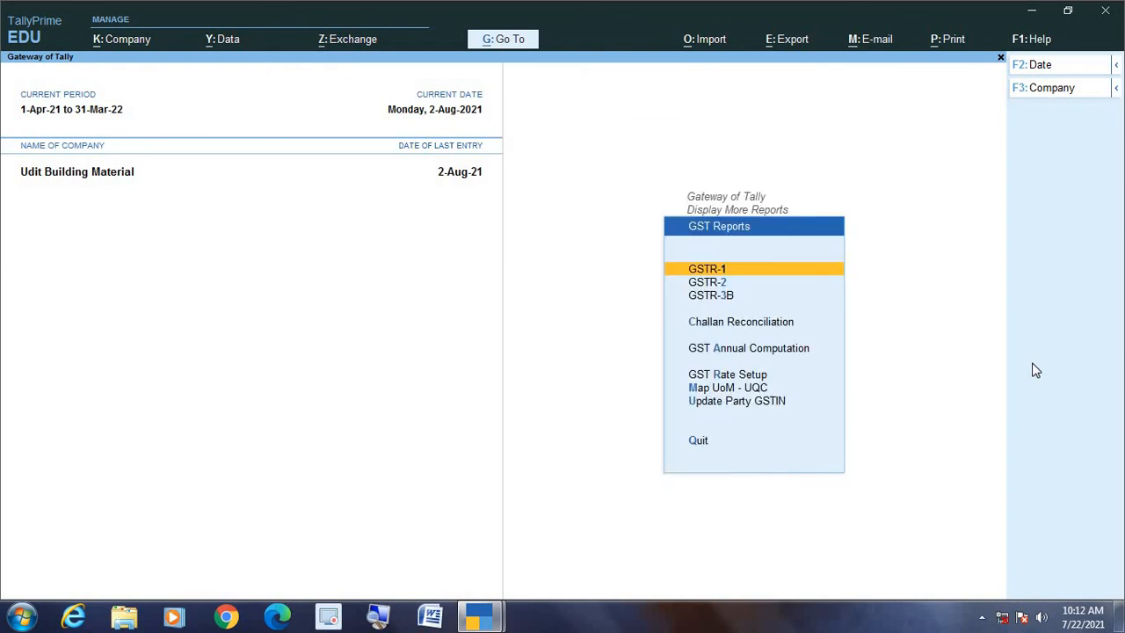
{"action": "key", "text": "Return"}
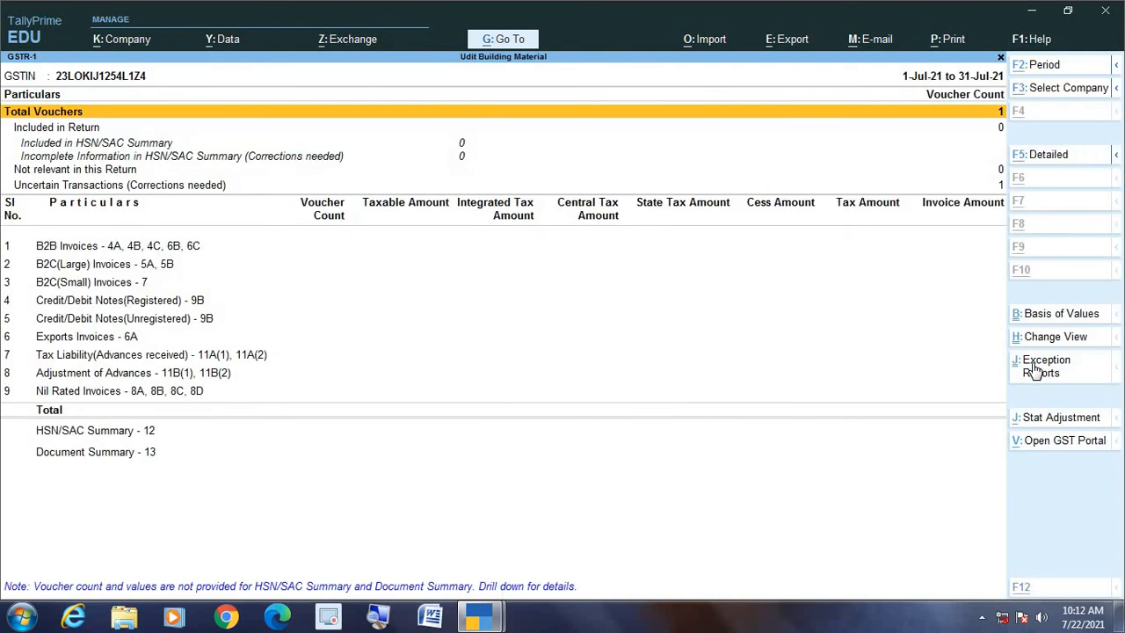
Step: Set the GSTR-1 report period from 1-8-2021 to 31-8-2021
{"action": "key", "text": "F2"}
{"action": "type", "text": "1 8"}
{"action": "key", "text": "Return"}
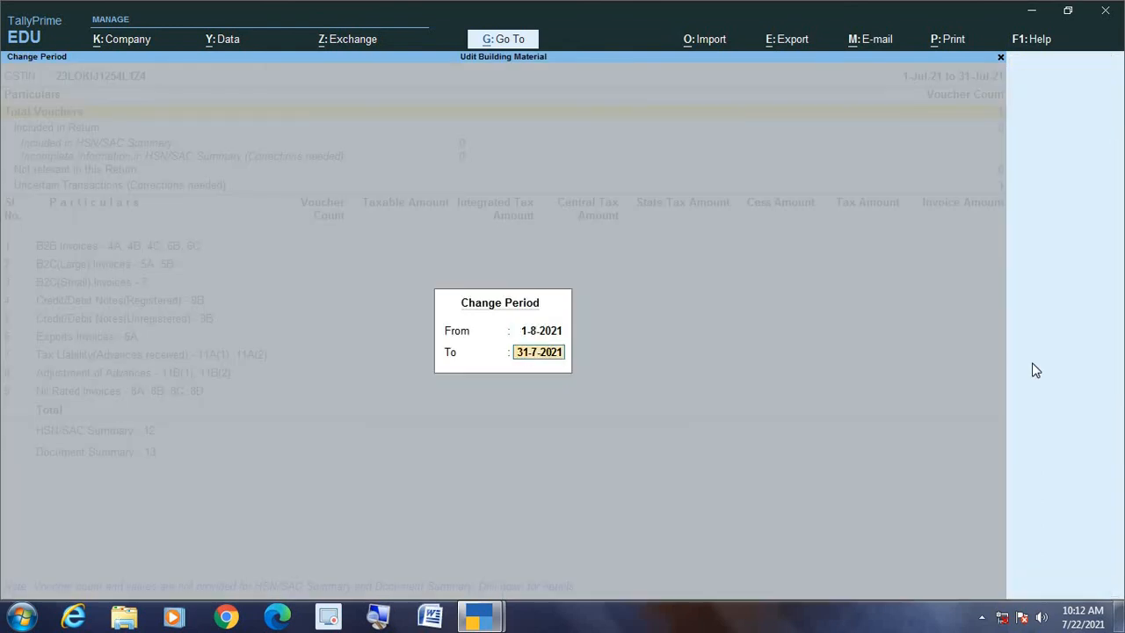
{"action": "key", "text": "BackSpace"}
{"action": "type", "text": "31 8"}
{"action": "key", "text": "Return"}
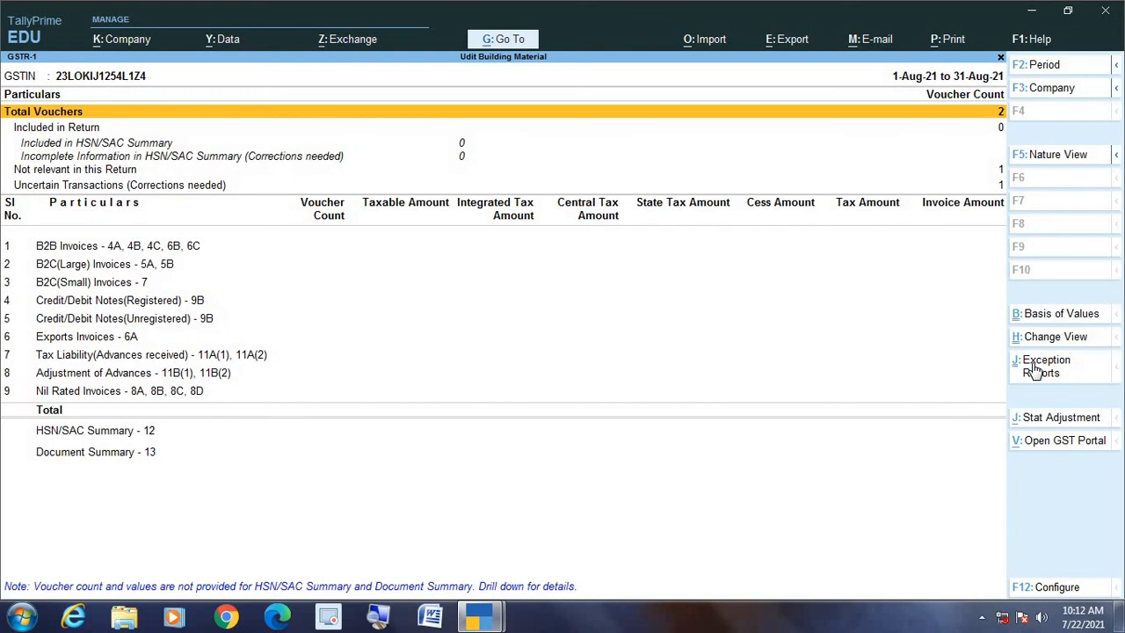
Step: Drill down from GSTR-1's uncertain transactions to the voucher missing information required for generating table-wise details
{"action": "key", "text": "Down"}
{"action": "key", "text": "Down"}
{"action": "key", "text": "Down"}
{"action": "key", "text": "Down"}
{"action": "key", "text": "Down"}
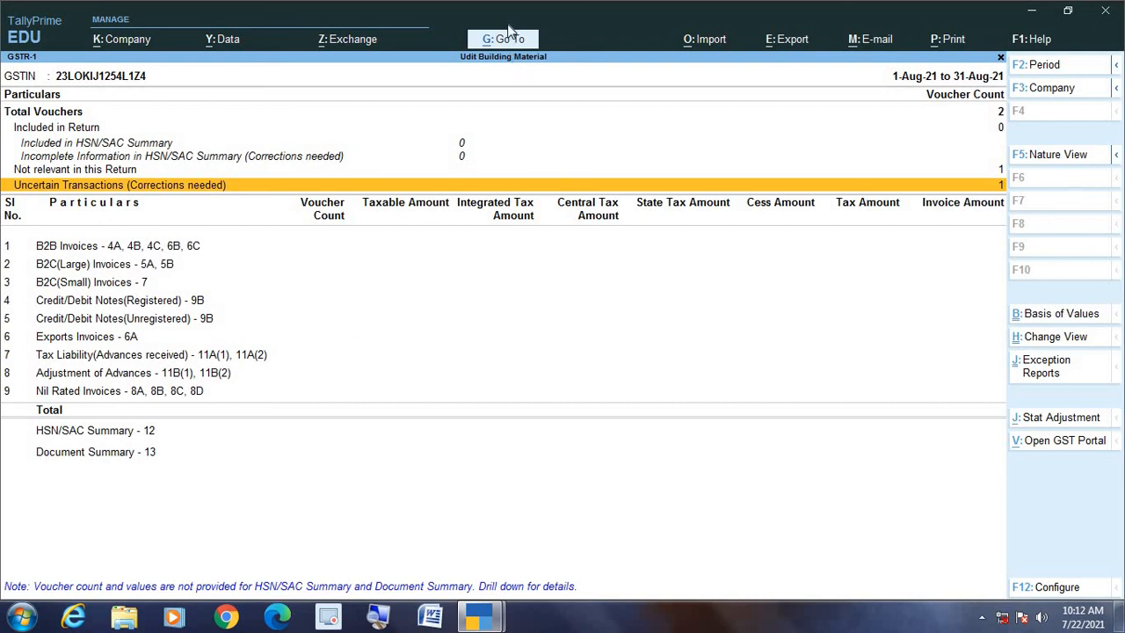
{"action": "key", "text": "Return"}
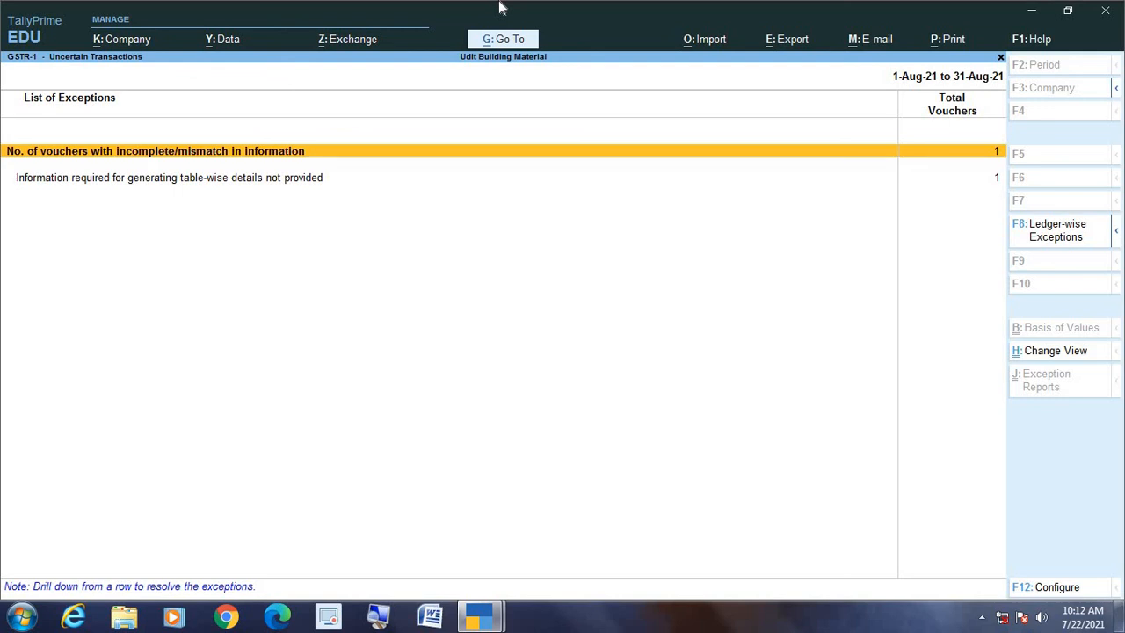
{"action": "key", "text": "Escape"}
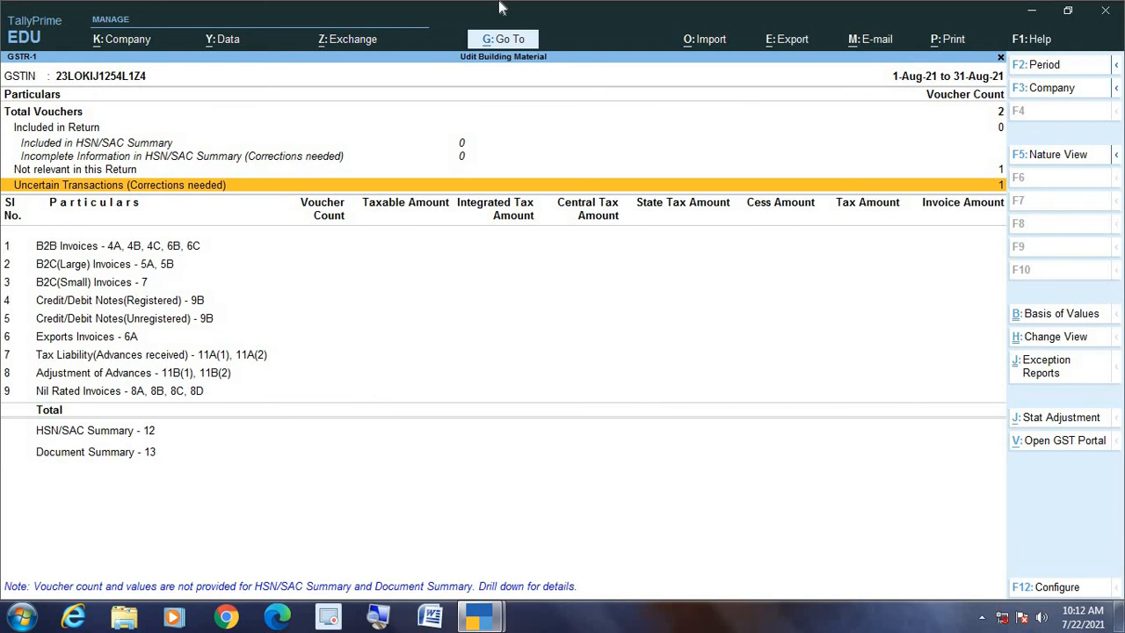
{"action": "key", "text": "Return"}
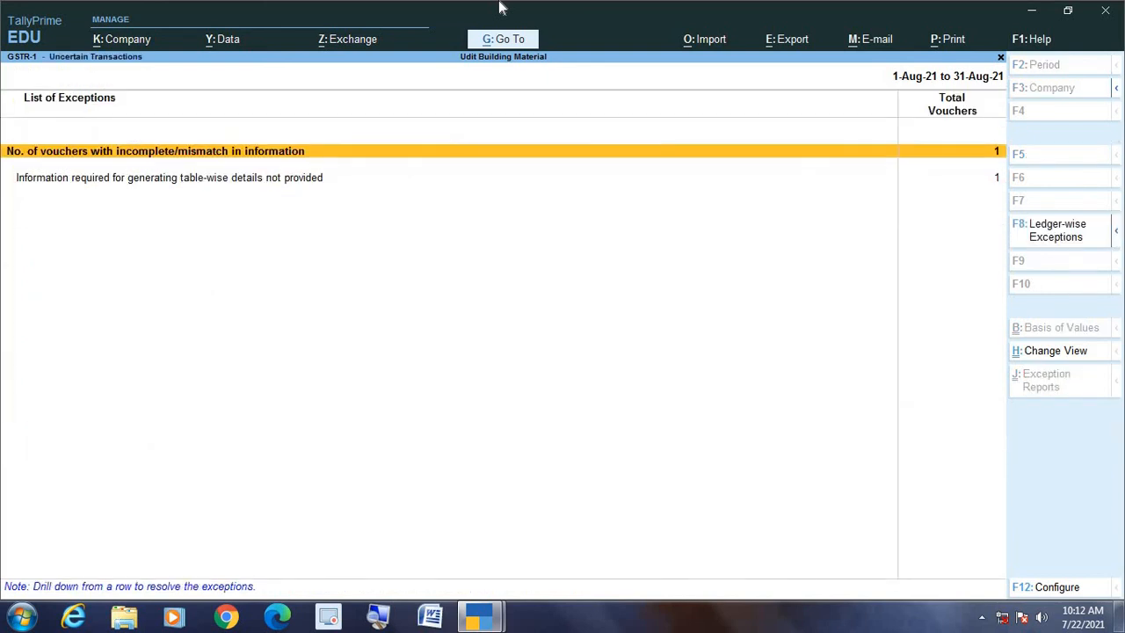
{"action": "key", "text": "Down"}
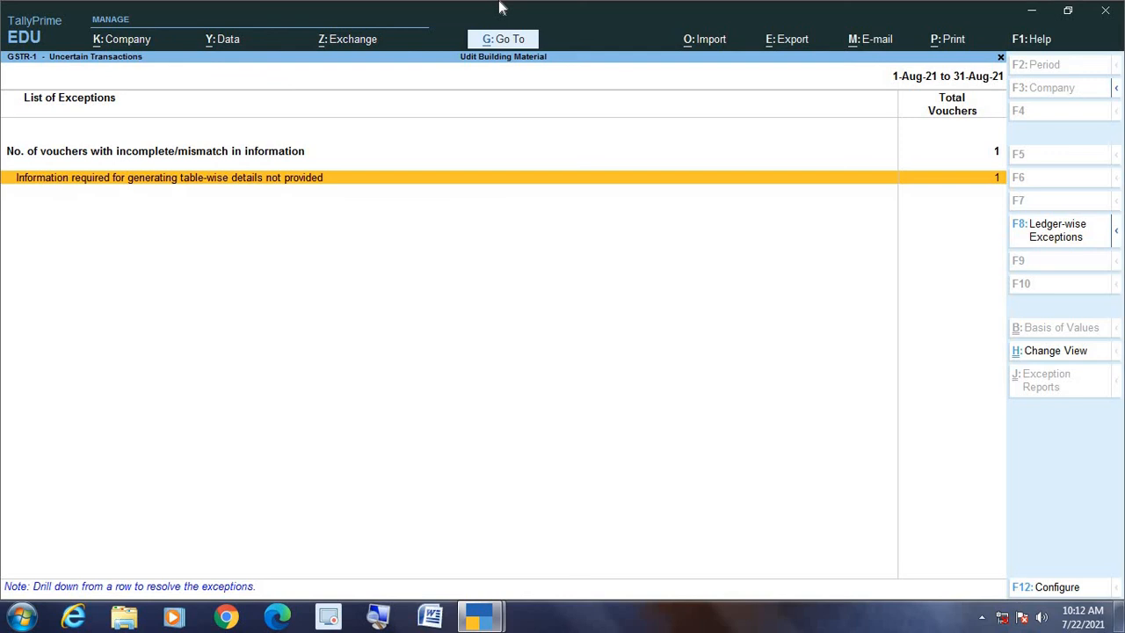
{"action": "key", "text": "Return"}
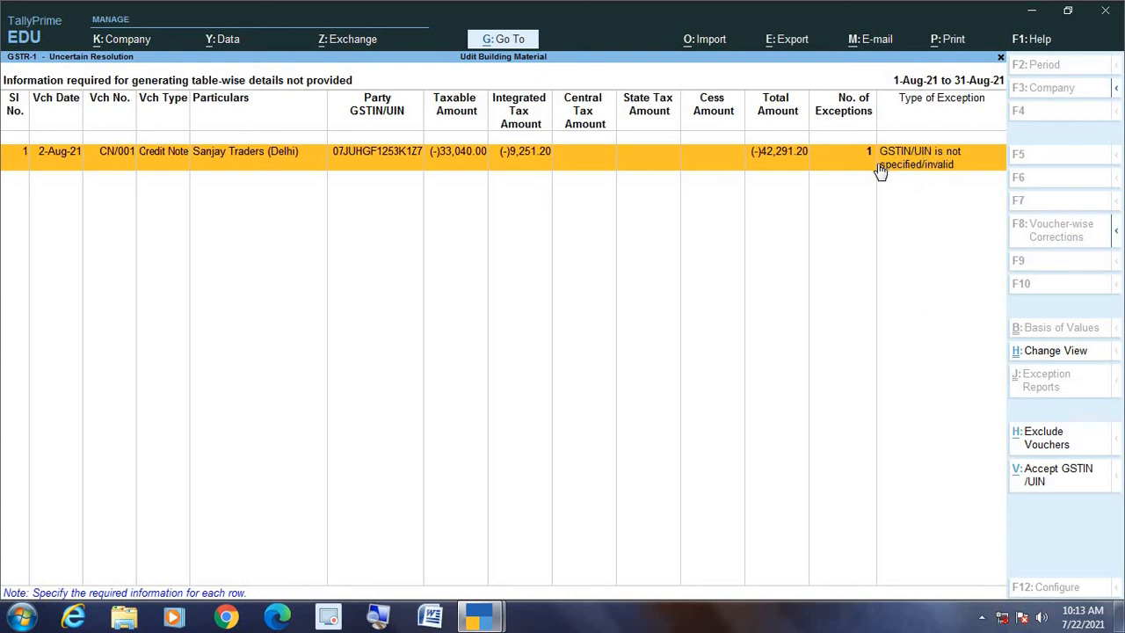
Step: Accept the party's GSTIN/UIN by skipping its validation for credit note CN/001, and return to the GSTR-1 summary
{"action": "left_click", "coordinate": [1054, 480]}
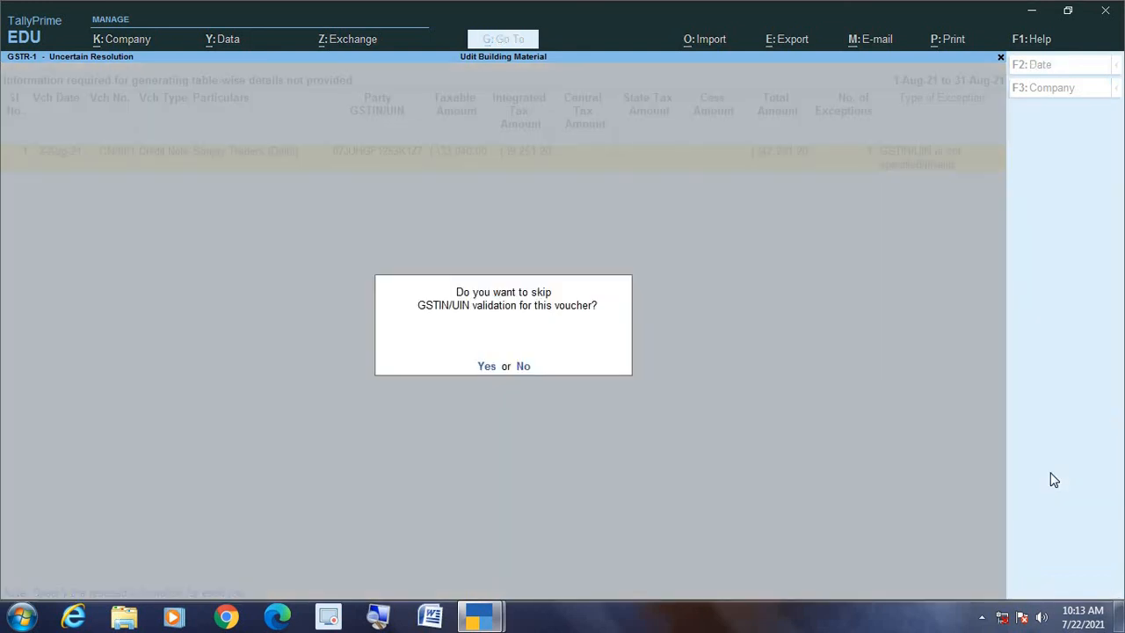
{"action": "key", "text": "y"}
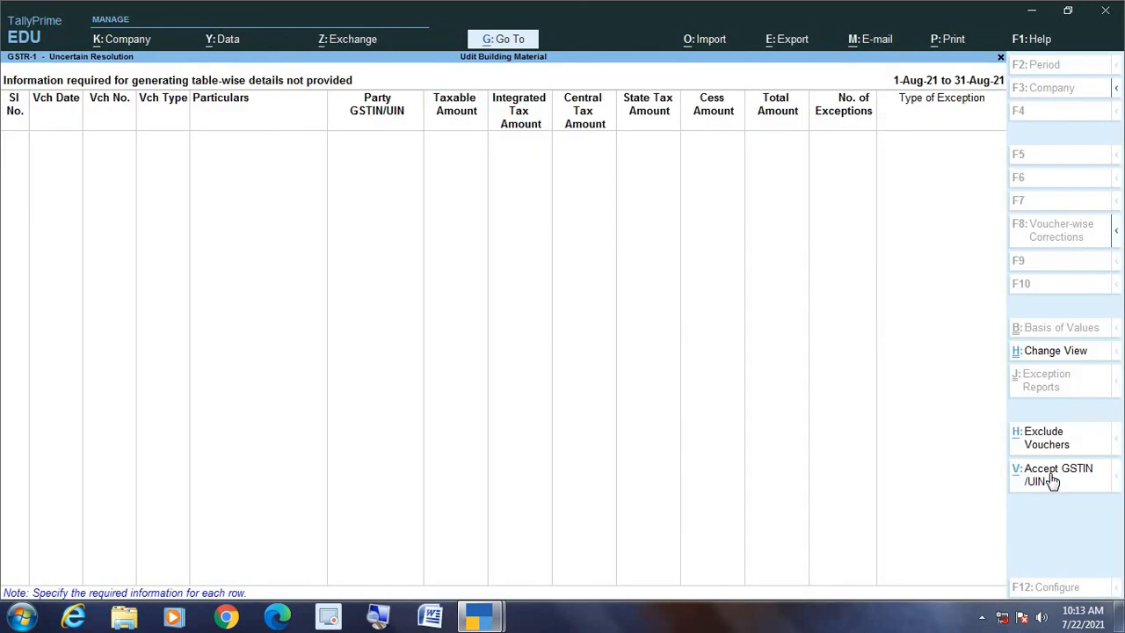
{"action": "key", "text": "Escape"}
{"action": "key", "text": "Escape"}
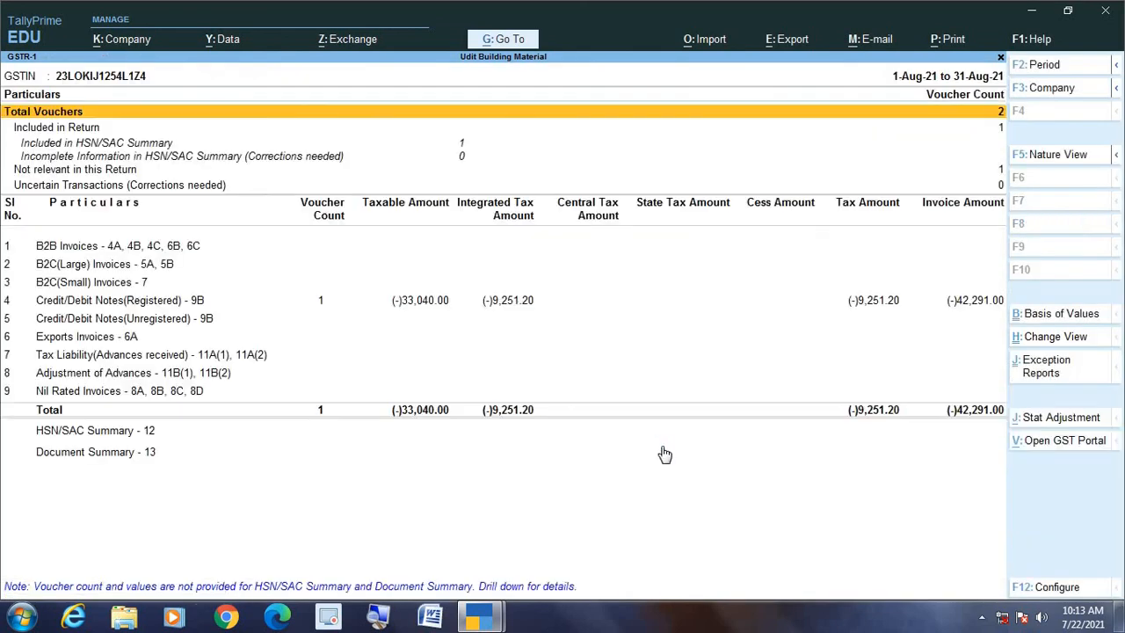
Step: Examine the Credit/Debit Notes (Registered) - 9B row in the August GSTR-1 summary
{"action": "key", "text": "Down"}
{"action": "key", "text": "Down"}
{"action": "key", "text": "Down"}
{"action": "key", "text": "Down"}
{"action": "key", "text": "Down"}
{"action": "key", "text": "Down"}
{"action": "key", "text": "Down"}
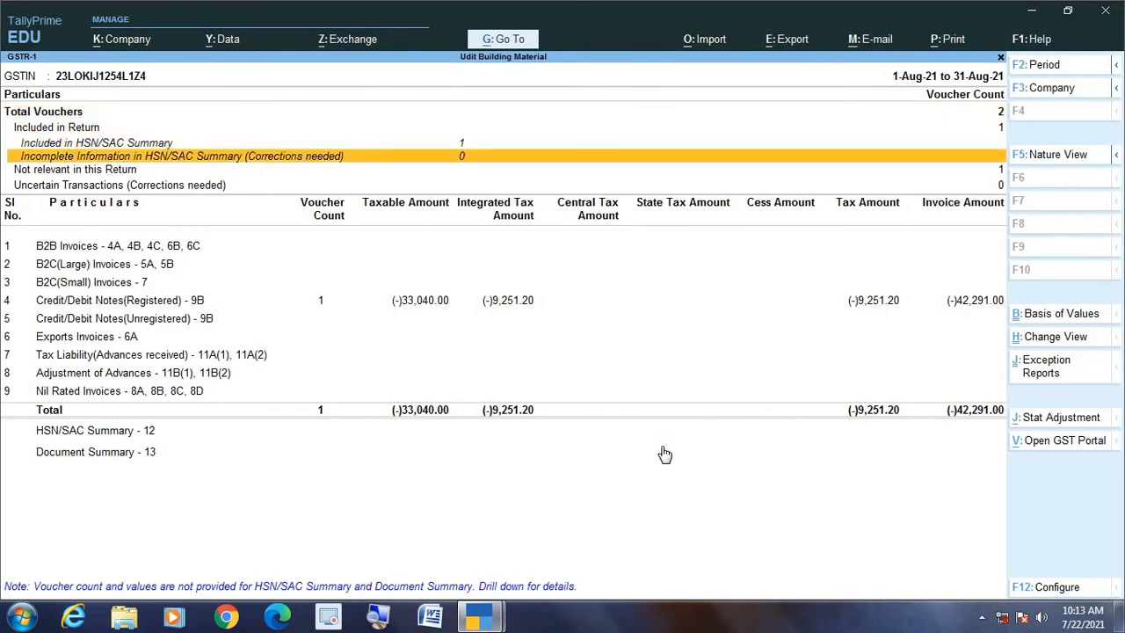
{"action": "key", "text": "Down"}
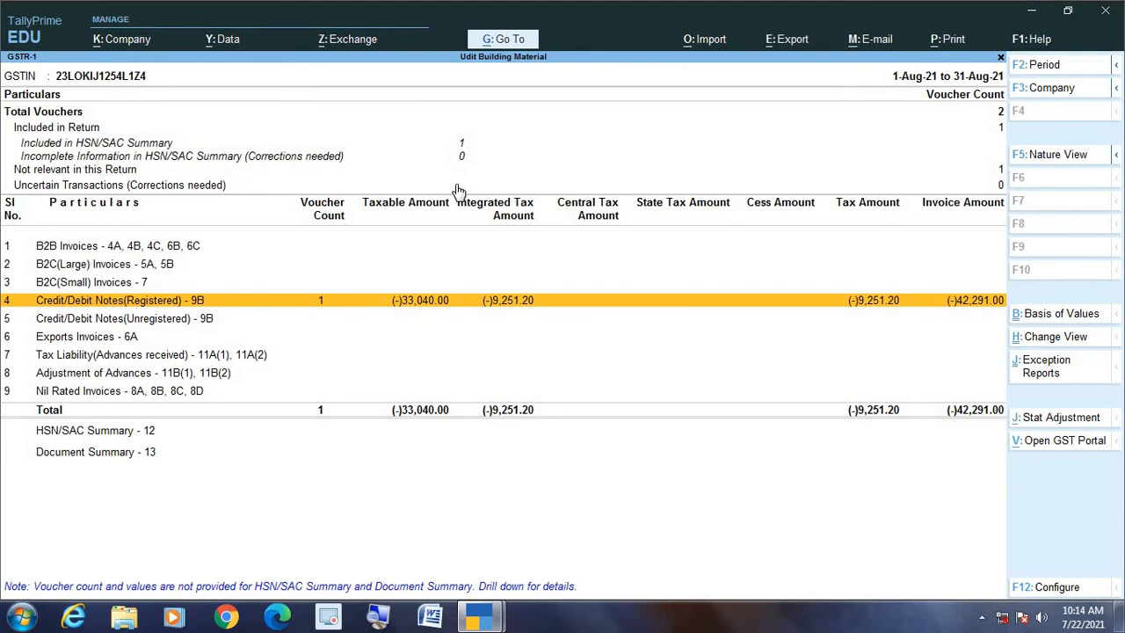
Step: Leave GSTR-1 and open the GSTR-3B report
{"action": "key", "text": "Escape"}
{"action": "key", "text": "Down"}
{"action": "key", "text": "Down"}
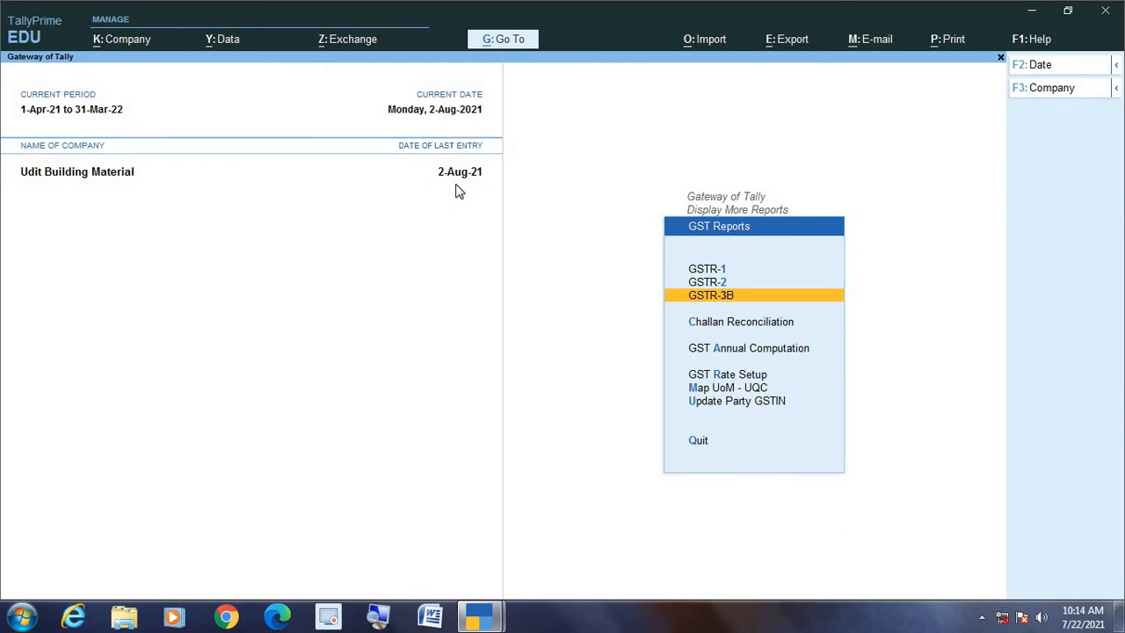
{"action": "key", "text": "Return"}
Step: Set the GSTR-3B report period from 1-8-2021 to 31-8-2021
{"action": "key", "text": "F2"}
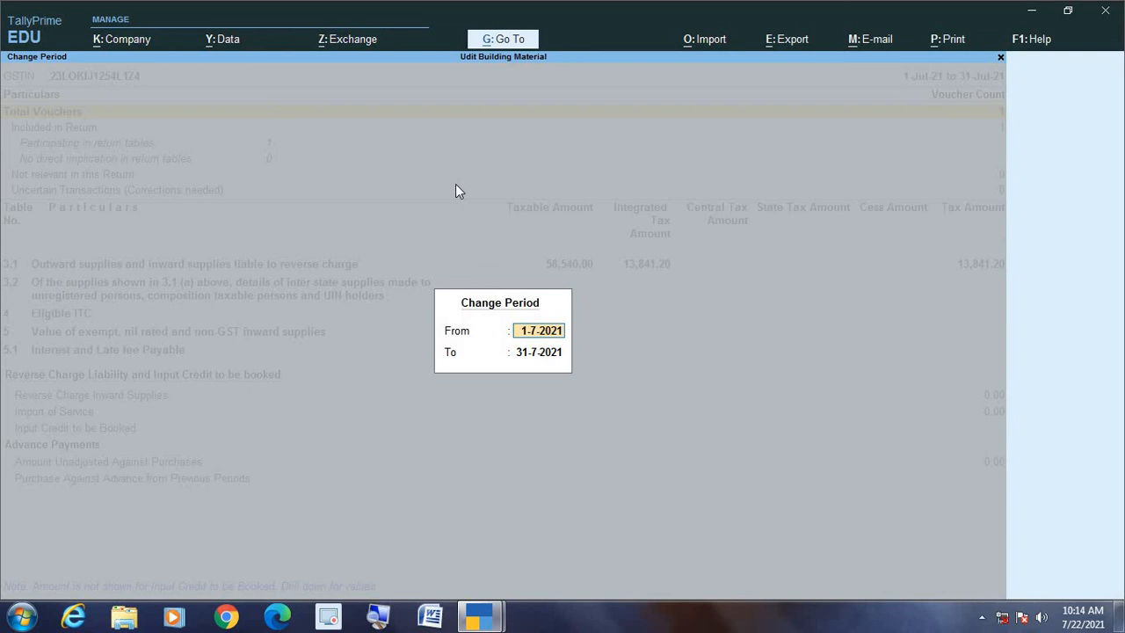
{"action": "type", "text": "1 8"}
{"action": "key", "text": "Return"}
{"action": "key", "text": "BackSpace"}
{"action": "type", "text": "31"}
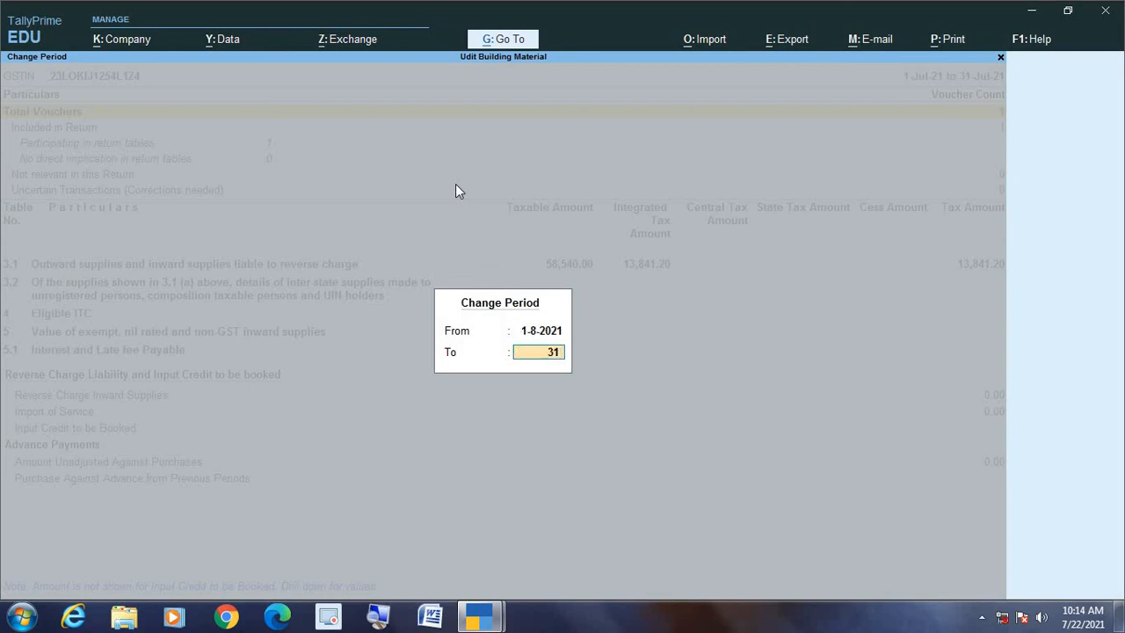
{"action": "type", "text": " 8"}
{"action": "key", "text": "Return"}
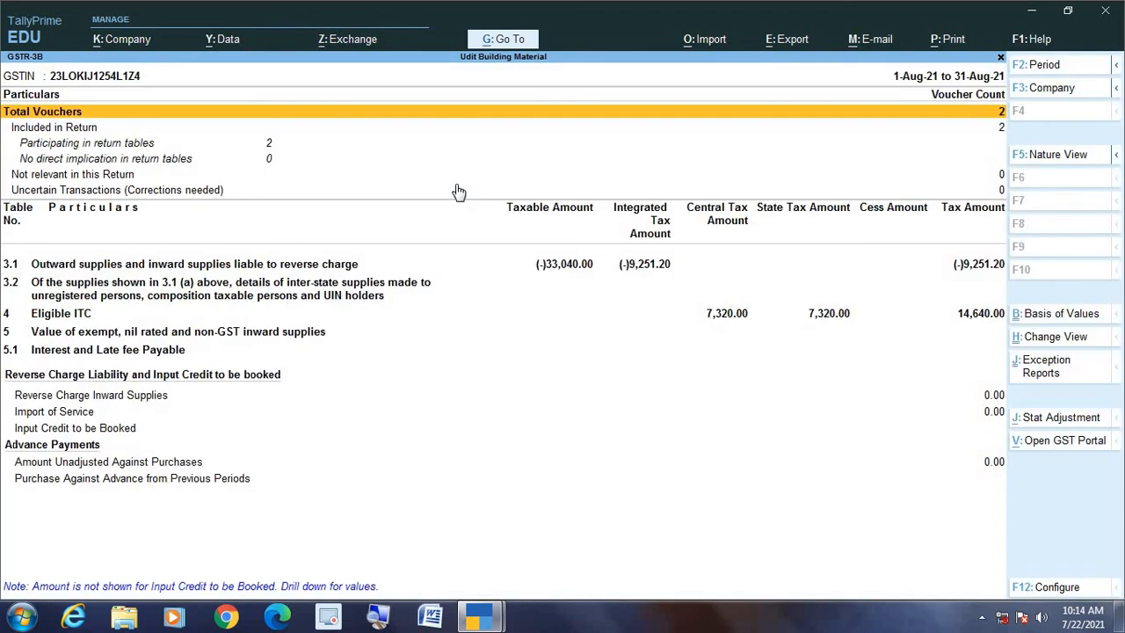
Step: Examine the Eligible ITC row and the outward supplies row 3.1 in the August GSTR-3B report
{"action": "key", "text": "Down"}
{"action": "key", "text": "Down"}
{"action": "key", "text": "Down"}
{"action": "key", "text": "Down"}
{"action": "key", "text": "Down"}
{"action": "key", "text": "Down"}
{"action": "key", "text": "Down"}
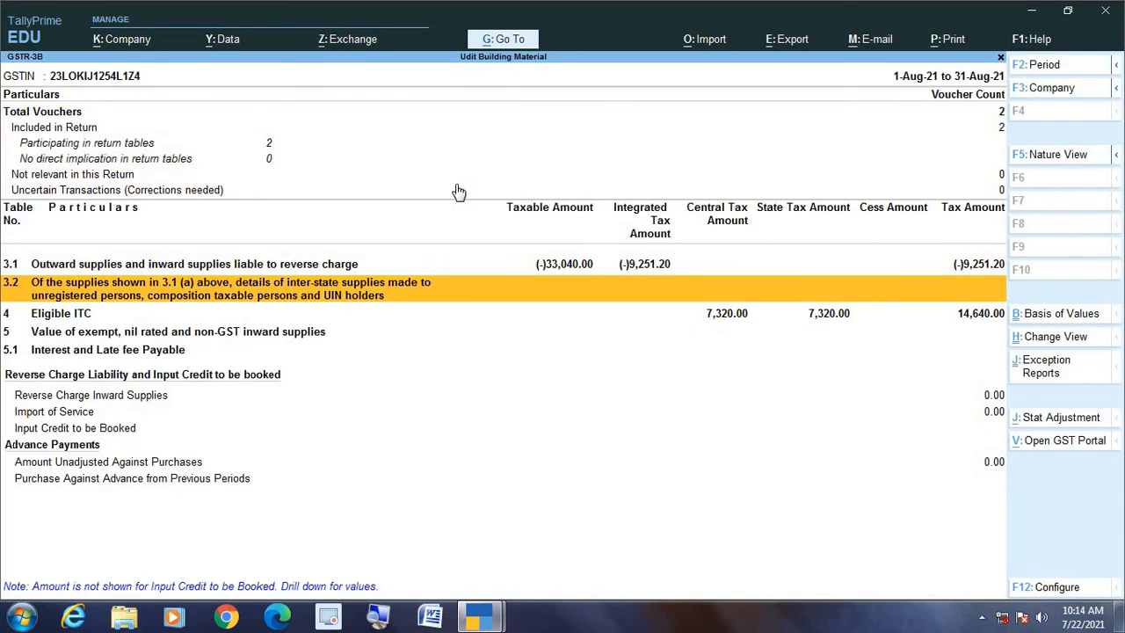
{"action": "key", "text": "Down"}
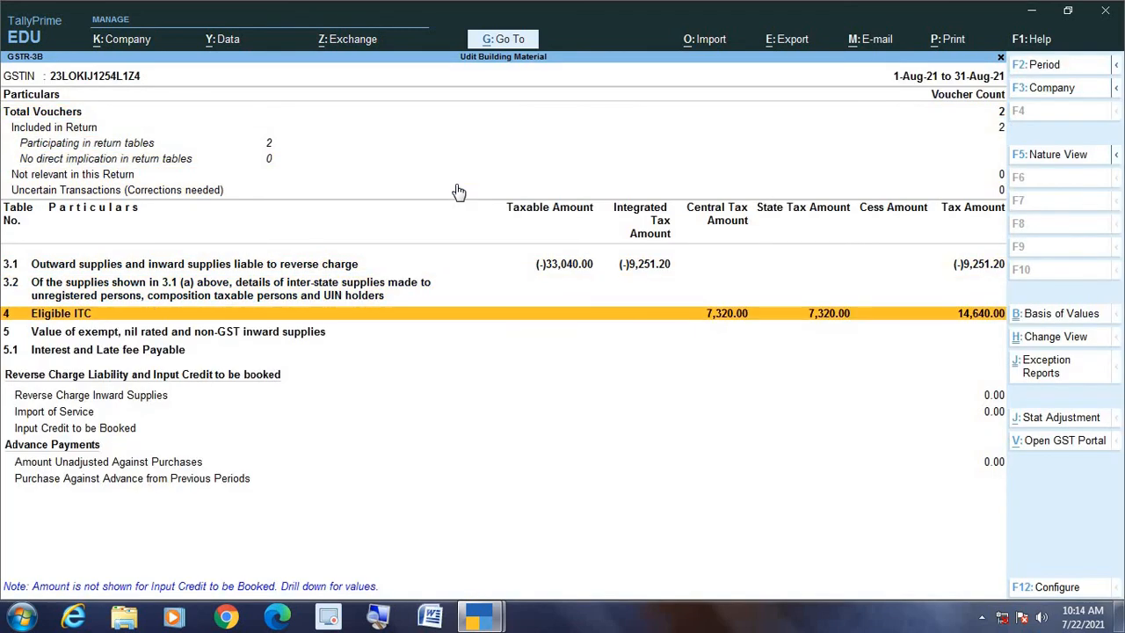
{"action": "key", "text": "Up"}
{"action": "key", "text": "Up"}
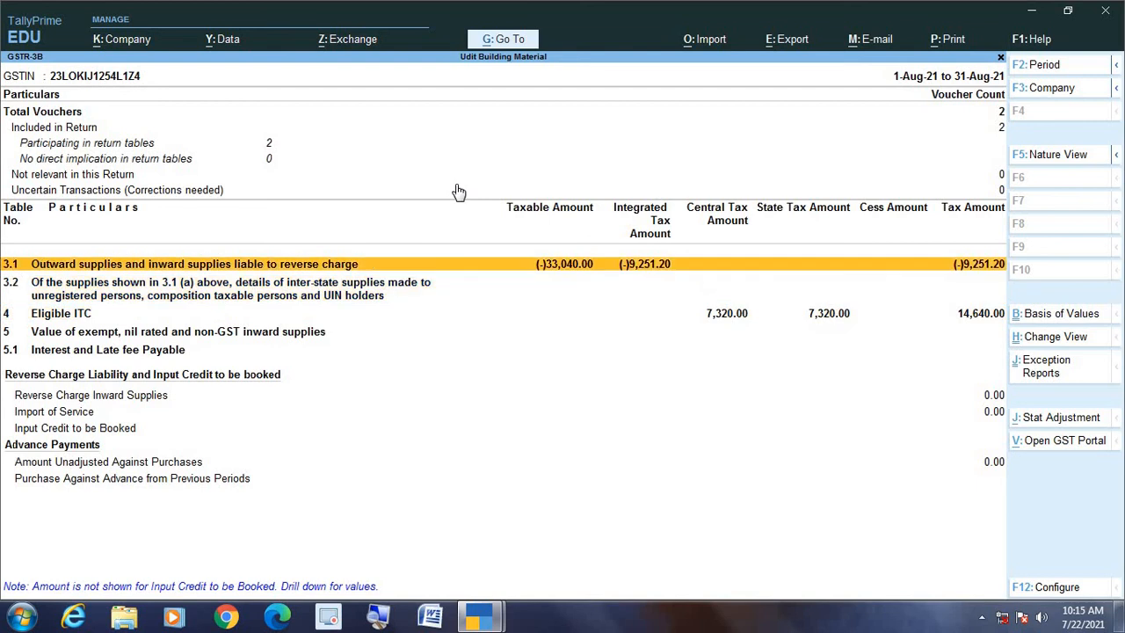
Step: Expand GSTR-3B row 3.1 and drill through its taxable outward supplies to inspect the Sanjay Traders (Delhi) credit note, returning to the summary
{"action": "key", "text": "shift+Return"}
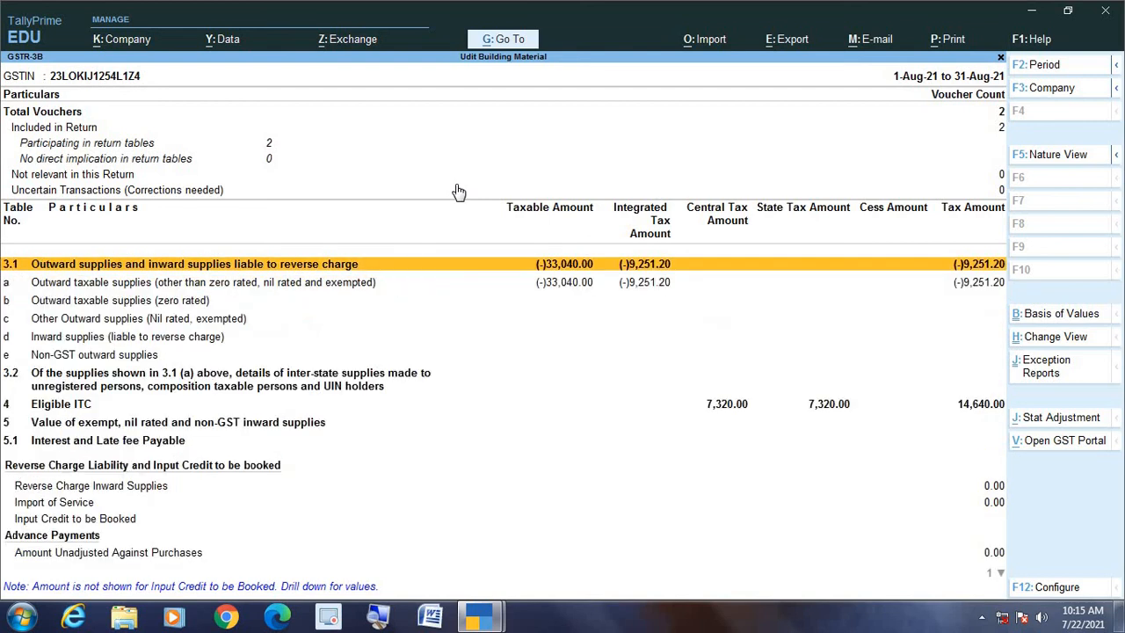
{"action": "key", "text": "Down"}
{"action": "key", "text": "Return"}
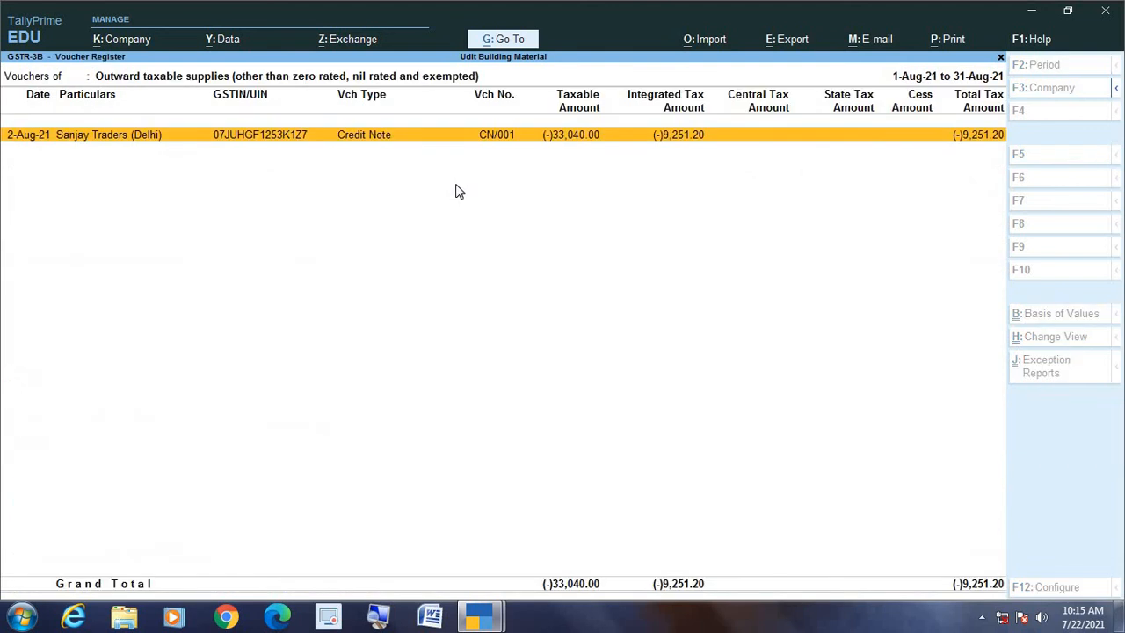
{"action": "key", "text": "Return"}
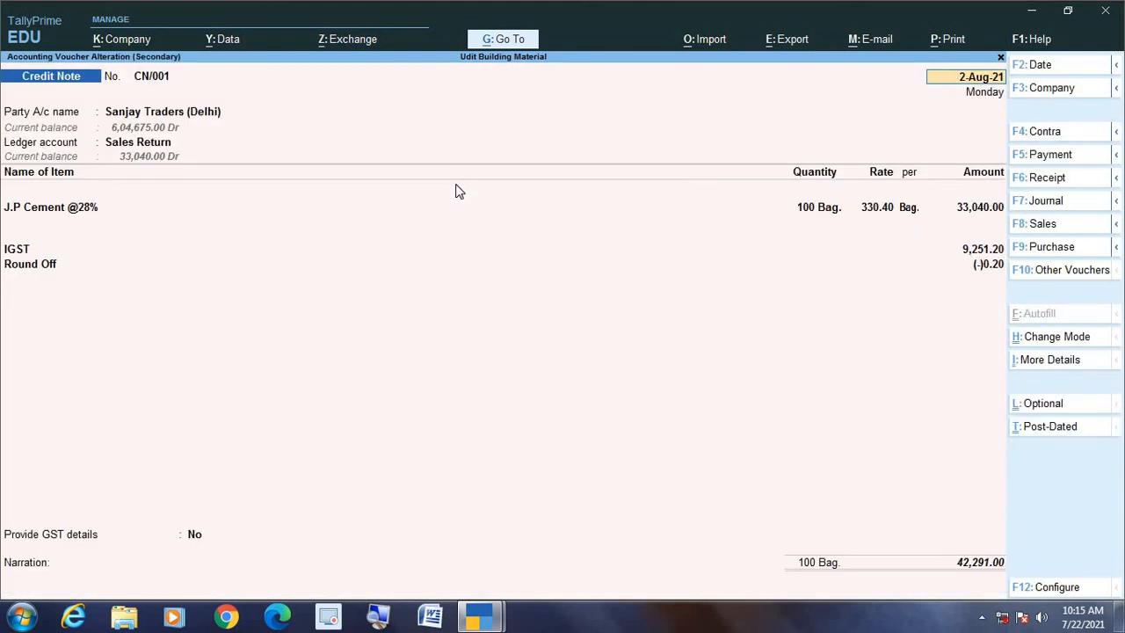
{"action": "key", "text": "Escape"}
{"action": "key", "text": "Escape"}
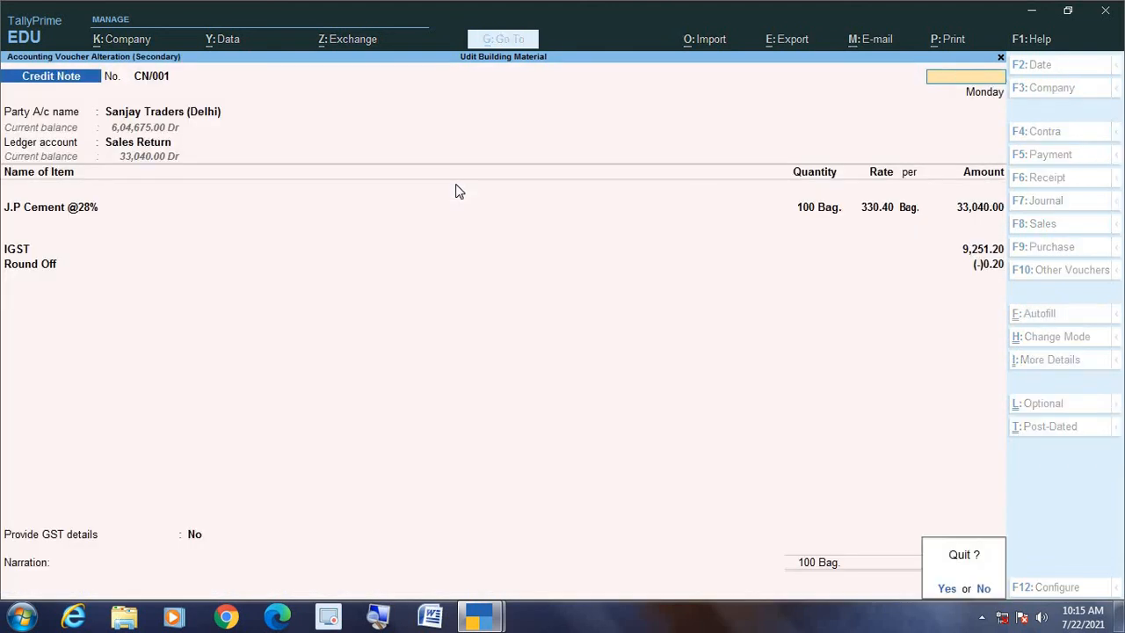
{"action": "key", "text": "Return"}
{"action": "key", "text": "Escape"}
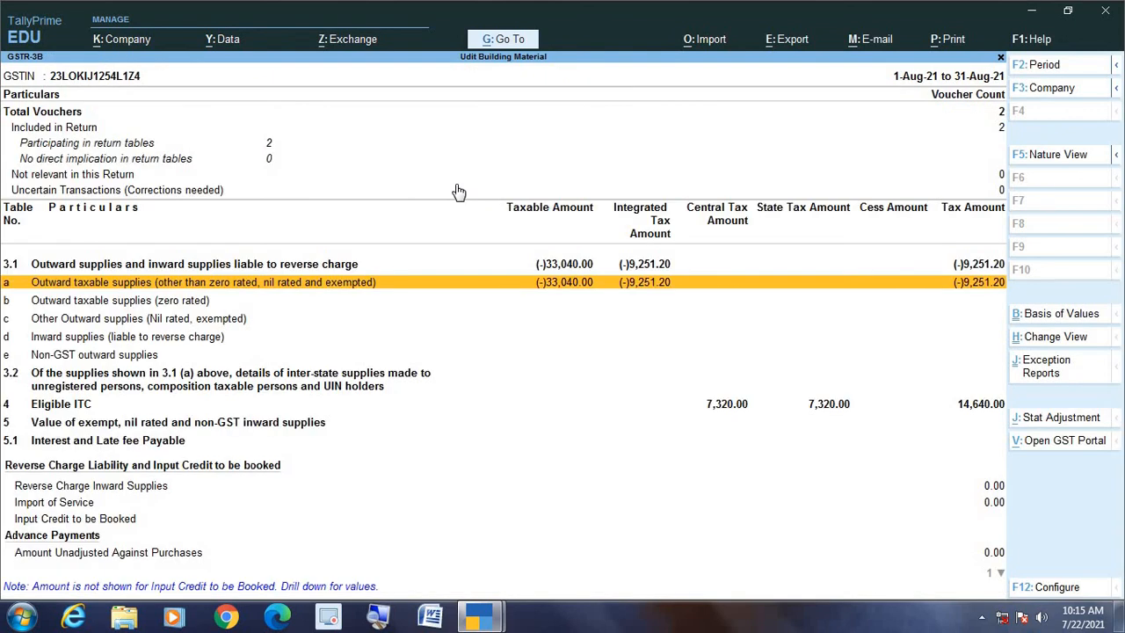
Step: Review the August GSTR-3B tables in detailed and condensed format, and leave the report for the GST Reports list
{"action": "key", "text": "alt+F5"}
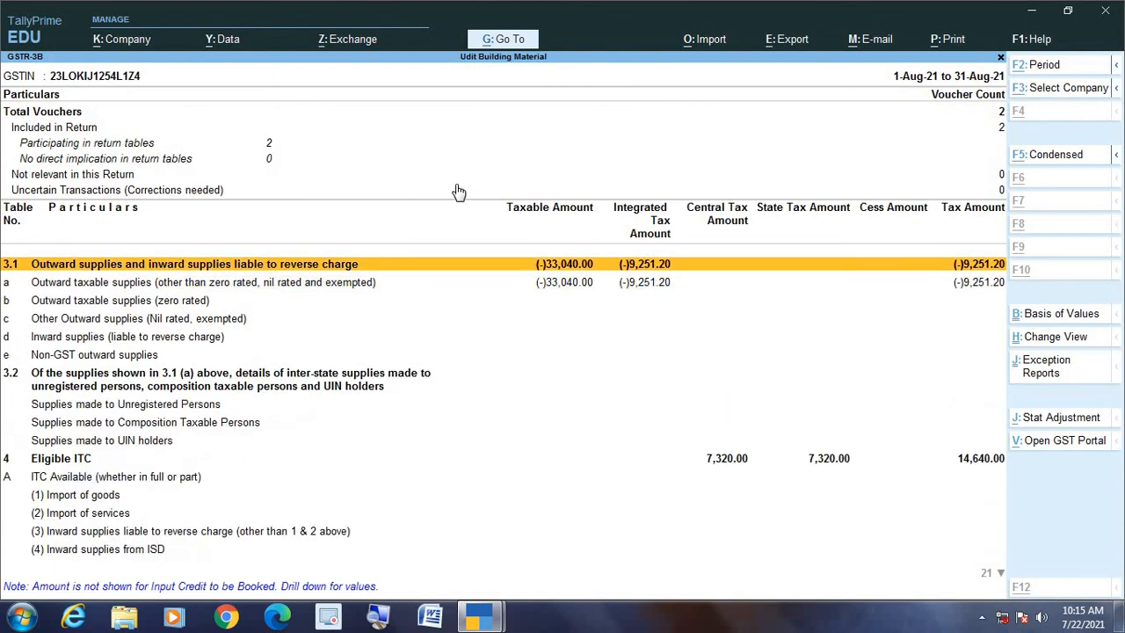
{"action": "key", "text": "alt+F5"}
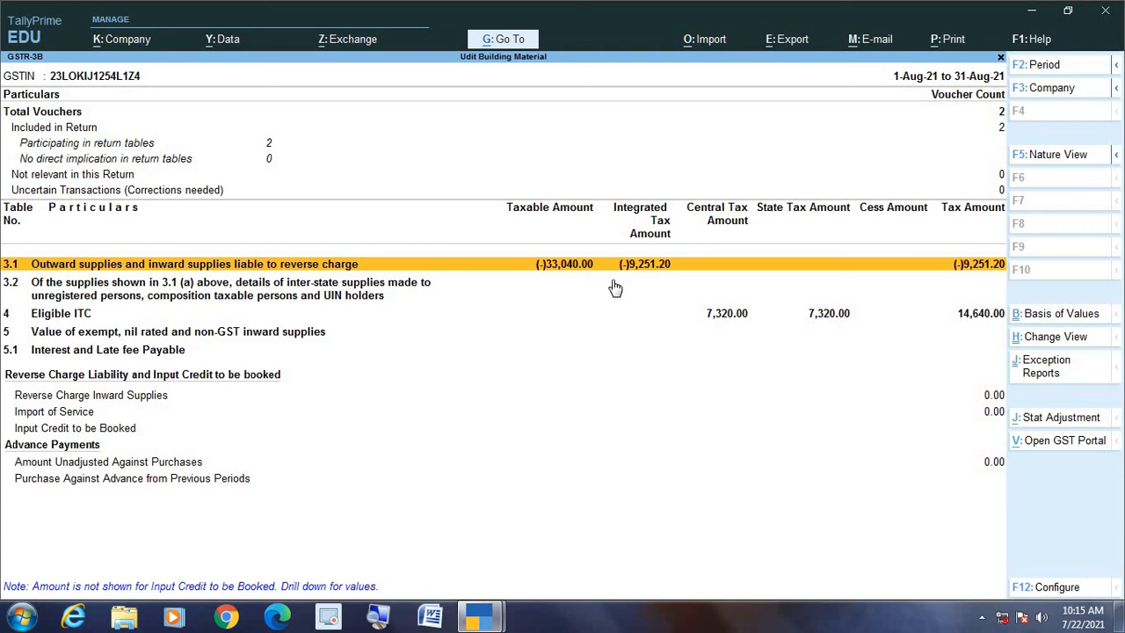
{"action": "key", "text": "Escape"}
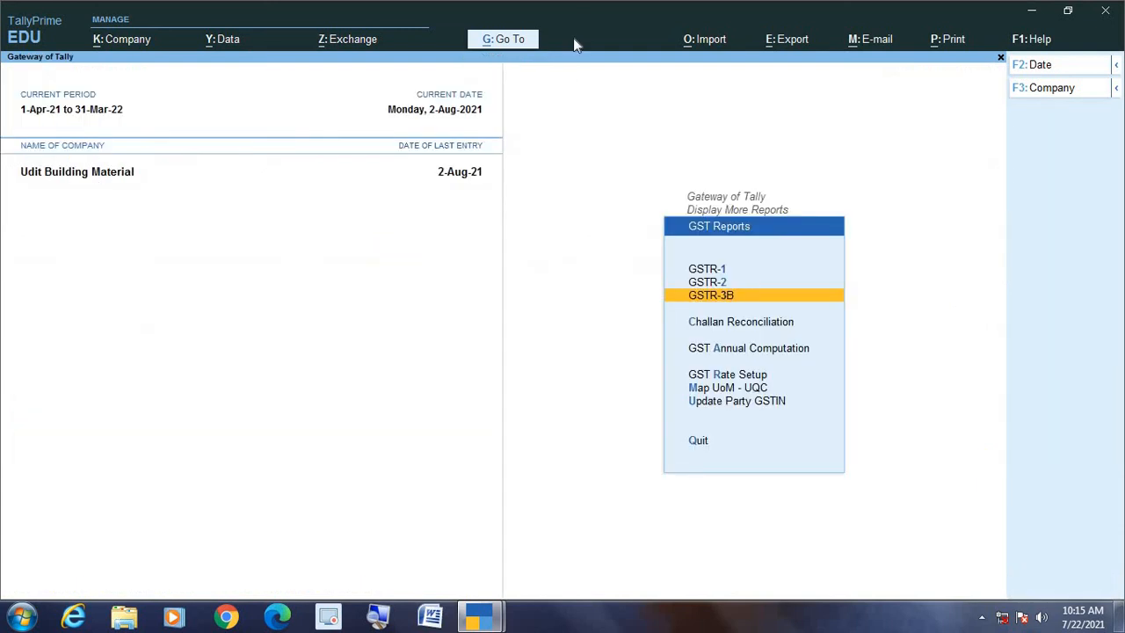